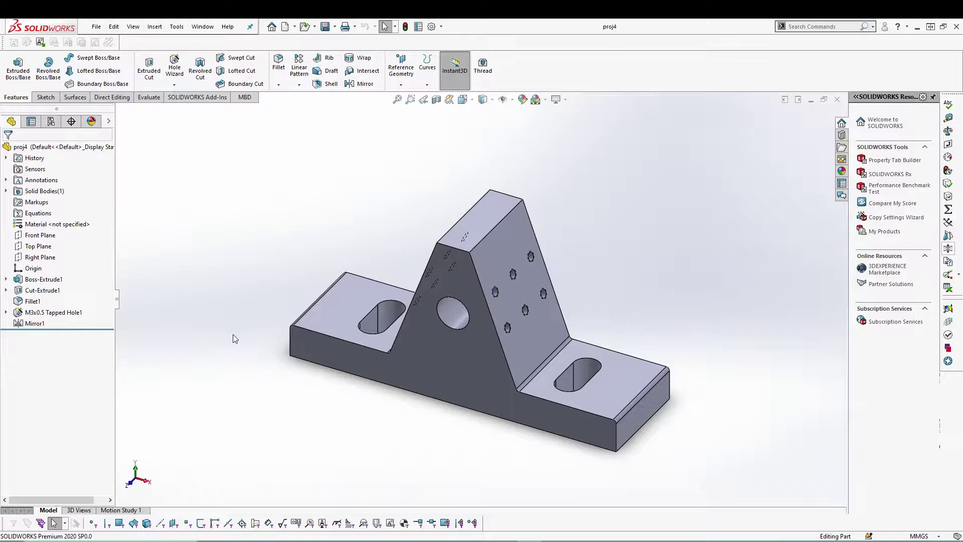
Create a drawing from the current part on a standard A4 (ANSI) Landscape sheet
left_click(95, 26)
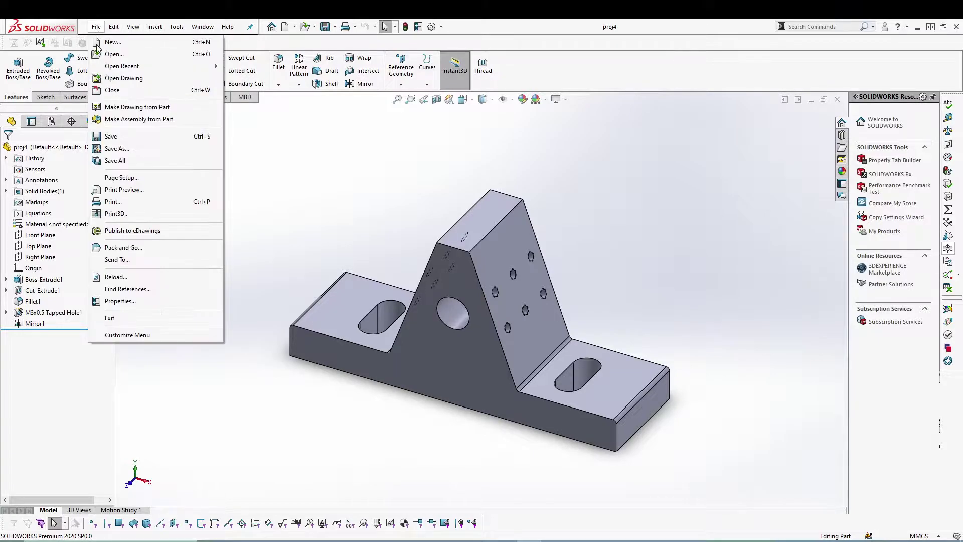
left_click(149, 108)
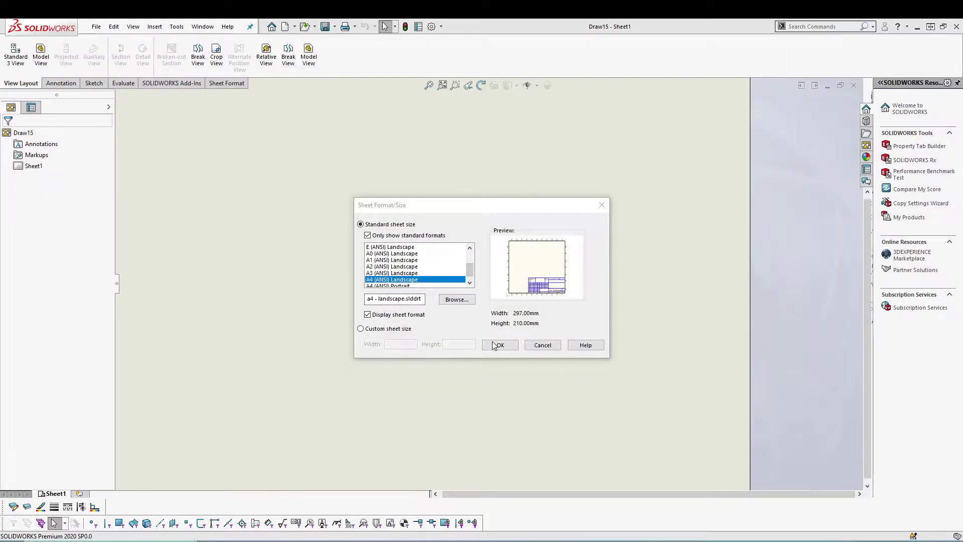
left_click(500, 345)
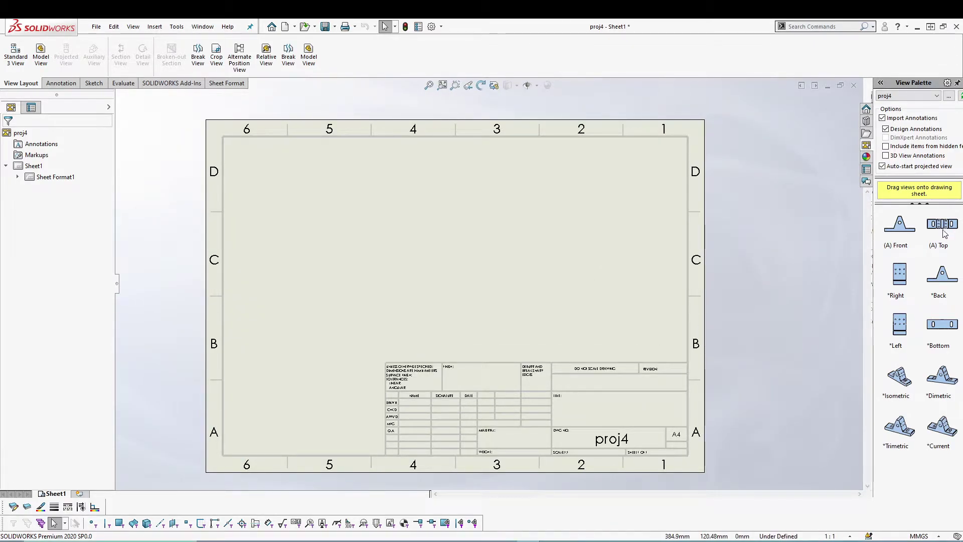
Place the part's top view on the sheet without projected views and move it down to leave space above
left_click_drag(944, 233, 351, 250)
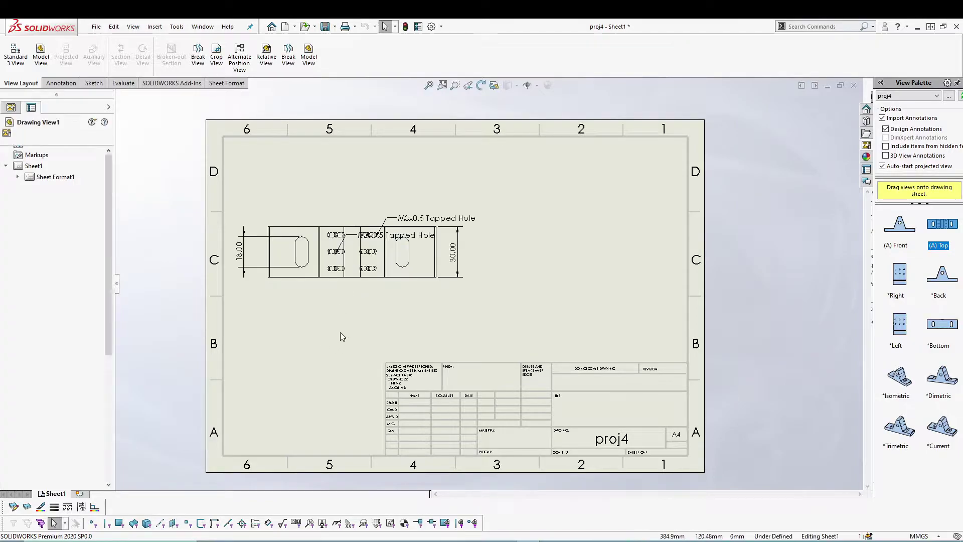
left_click(8, 136)
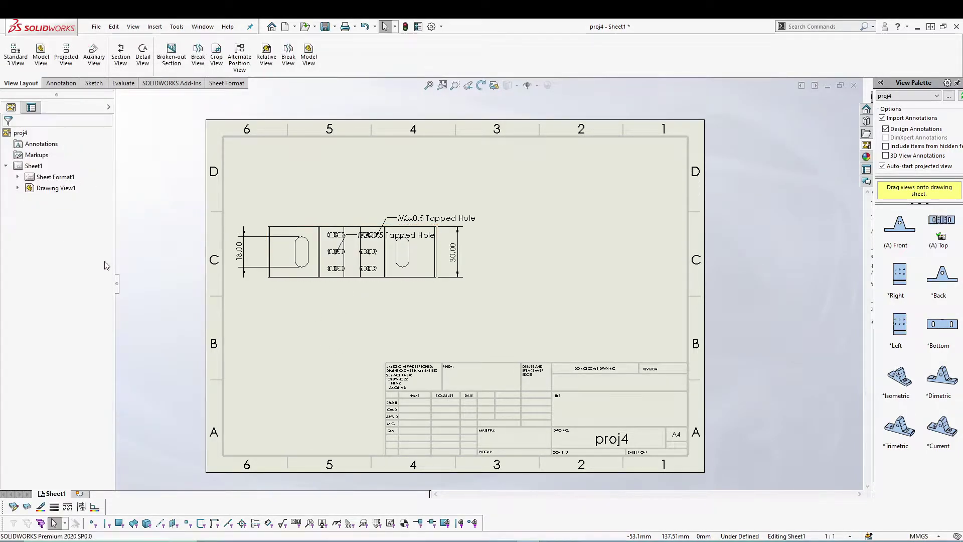
left_click_drag(353, 285, 362, 331)
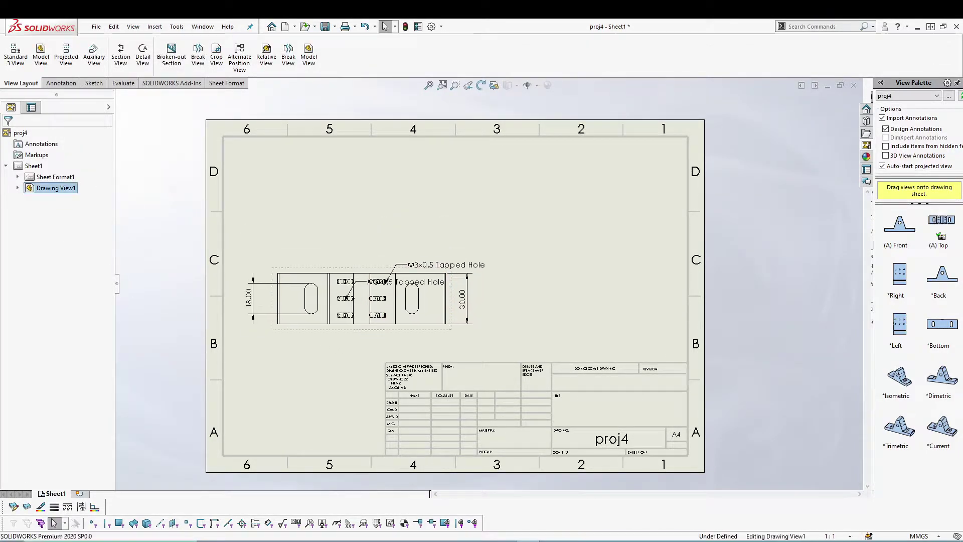
left_click(174, 223)
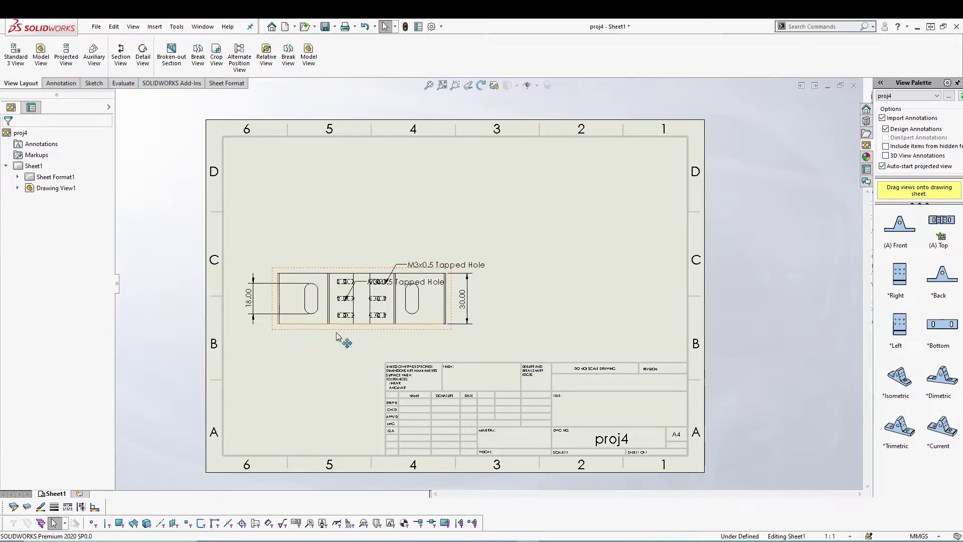
Move both M3x0.5 Tapped Hole notes above the top view so they clear its geometry
left_click_drag(430, 266, 433, 250)
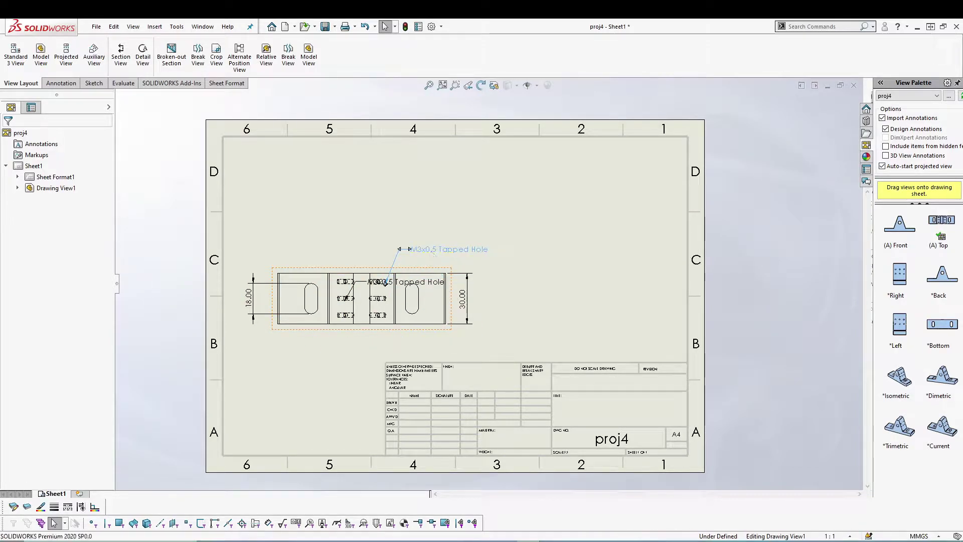
left_click_drag(425, 285, 427, 242)
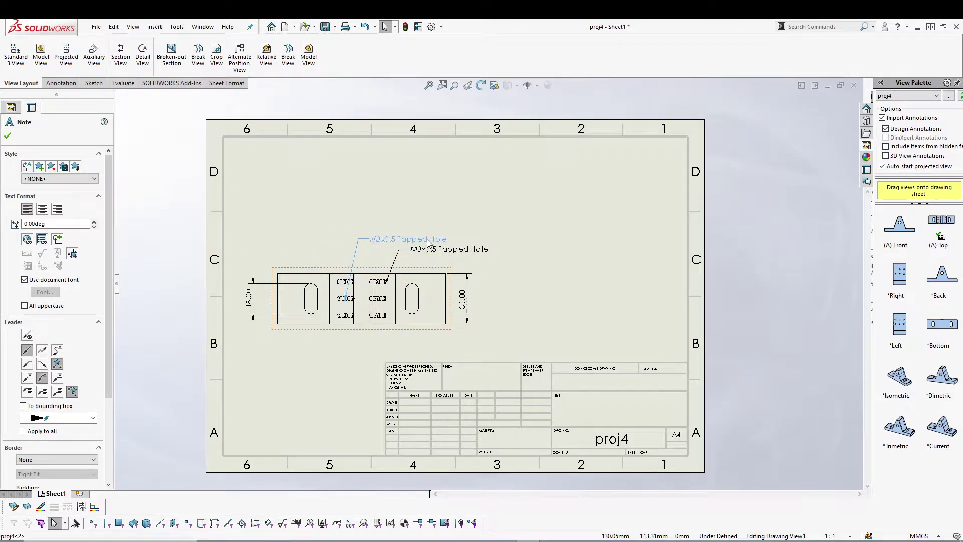
left_click(193, 229)
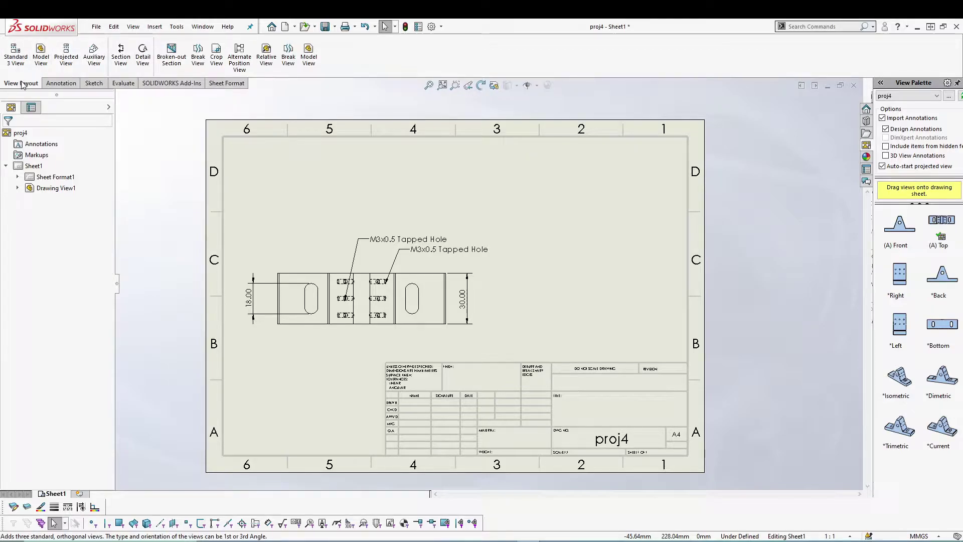
Start a section view, preview the vertical, auxiliary and aligned cutting lines, and choose the horizontal cutting line
left_click(152, 28)
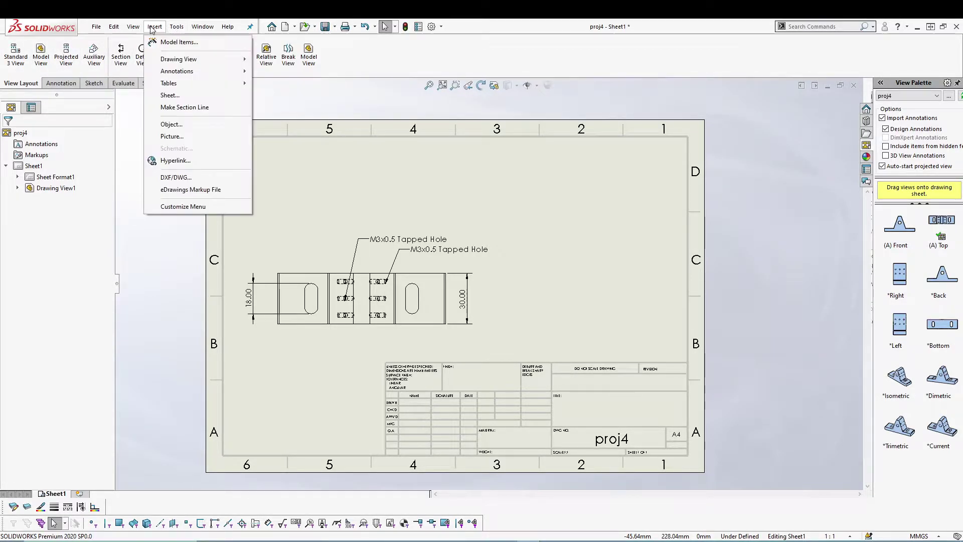
mouse_move(237, 59)
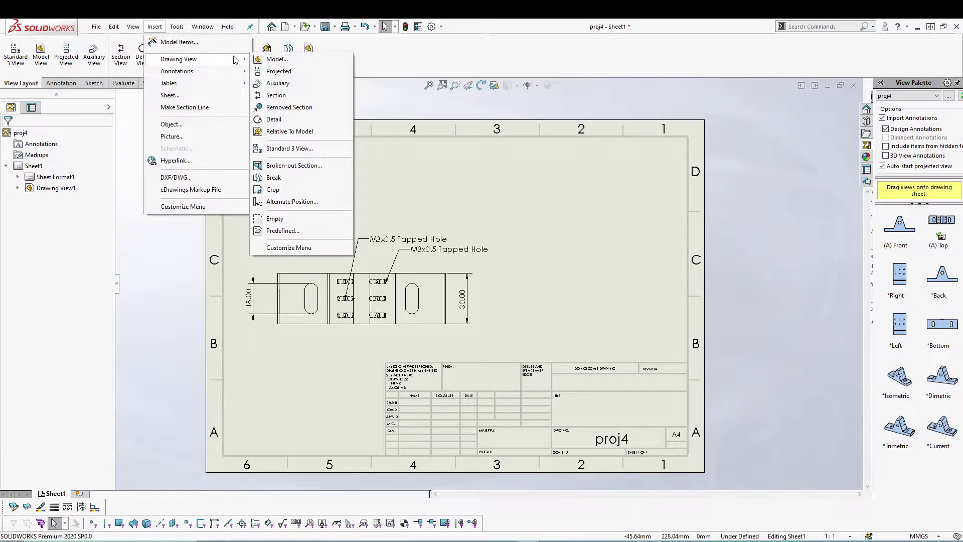
left_click(279, 95)
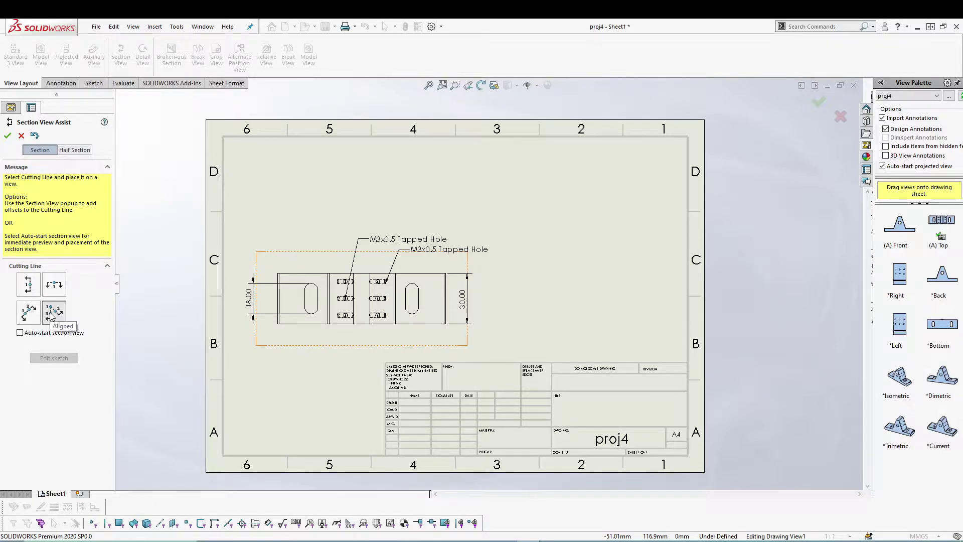
left_click(55, 286)
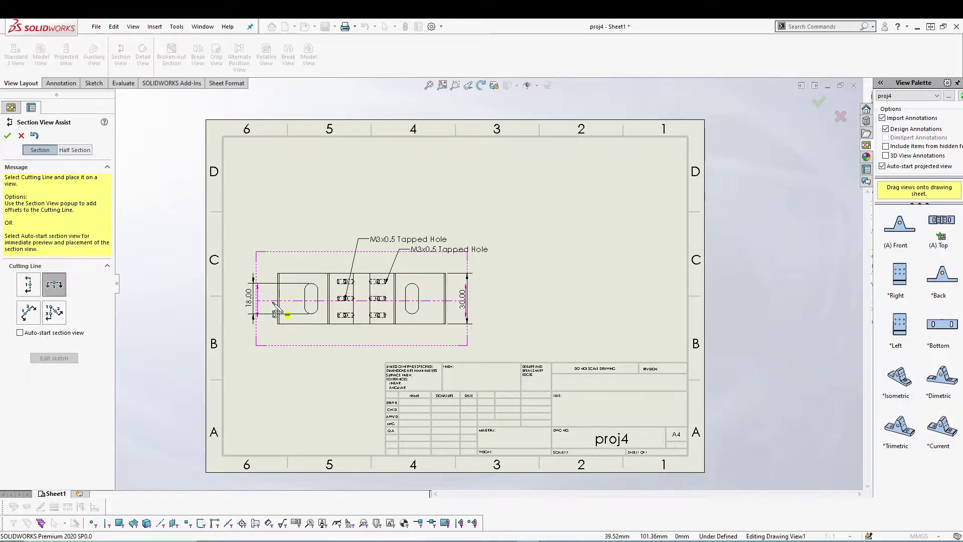
left_click(29, 285)
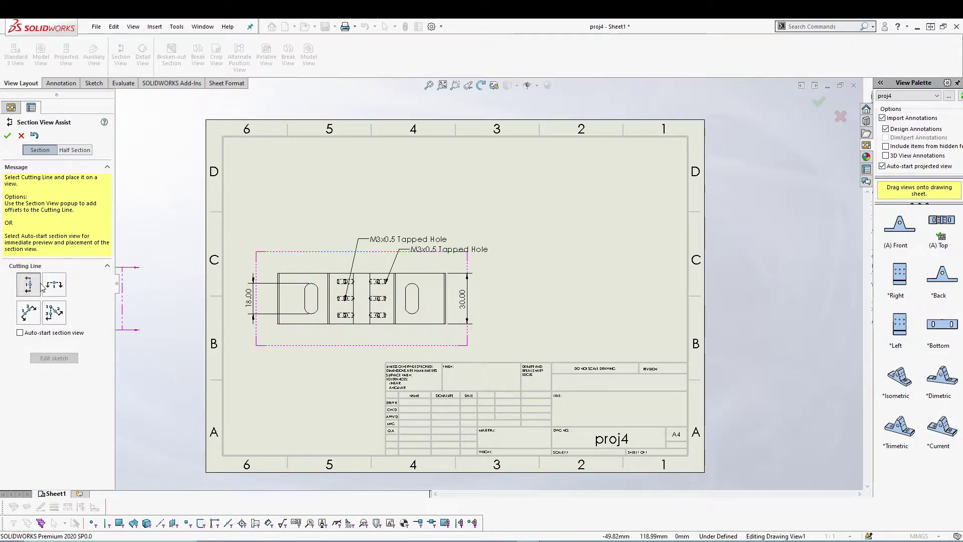
left_click(28, 311)
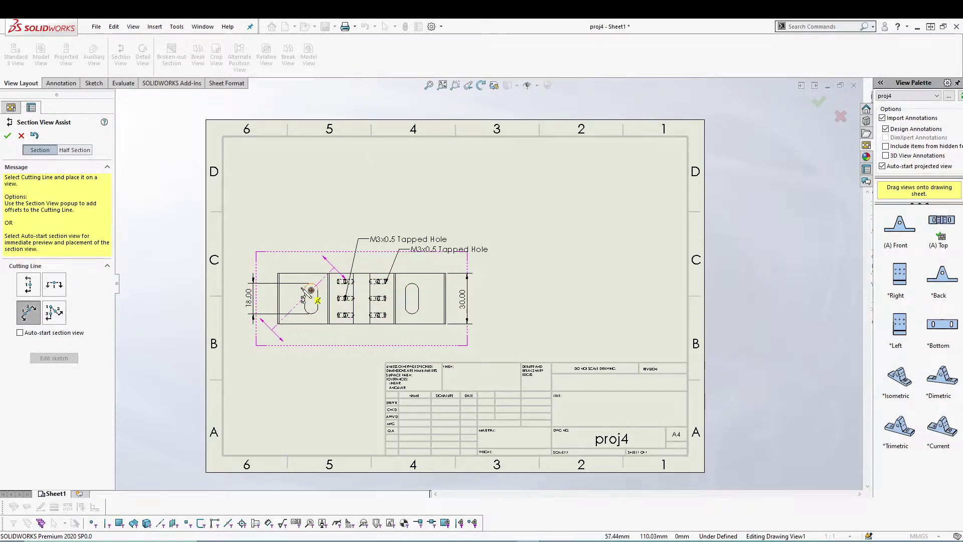
left_click(58, 313)
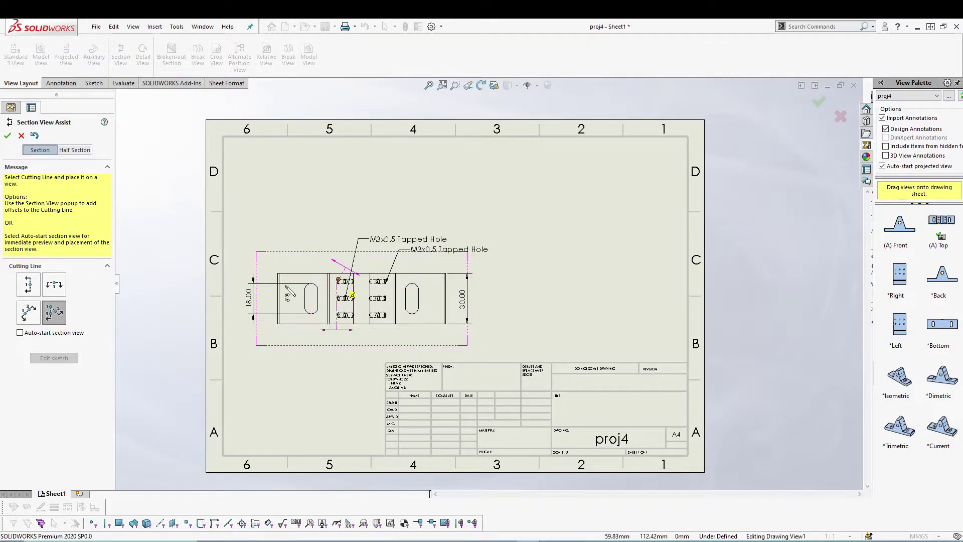
left_click(54, 285)
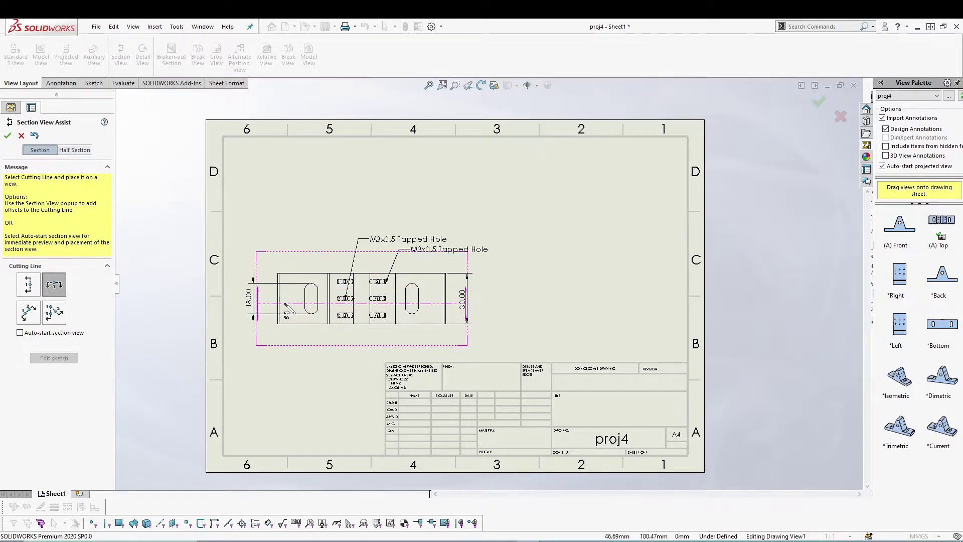
Place the cutting line through the midpoint of the top view's left edge and position the section view above the top view
scroll(280, 304, "down", 3)
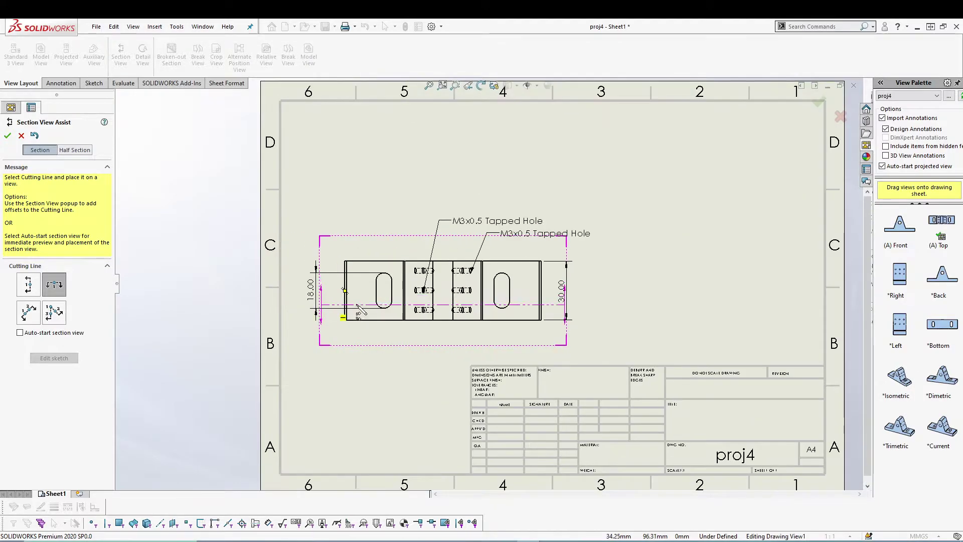
scroll(507, 275, "down", 2)
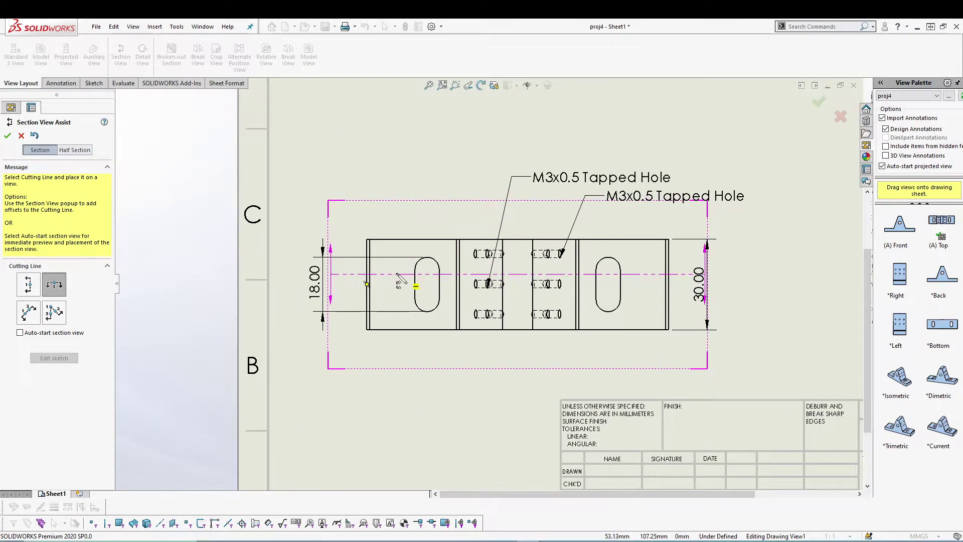
left_click(367, 284)
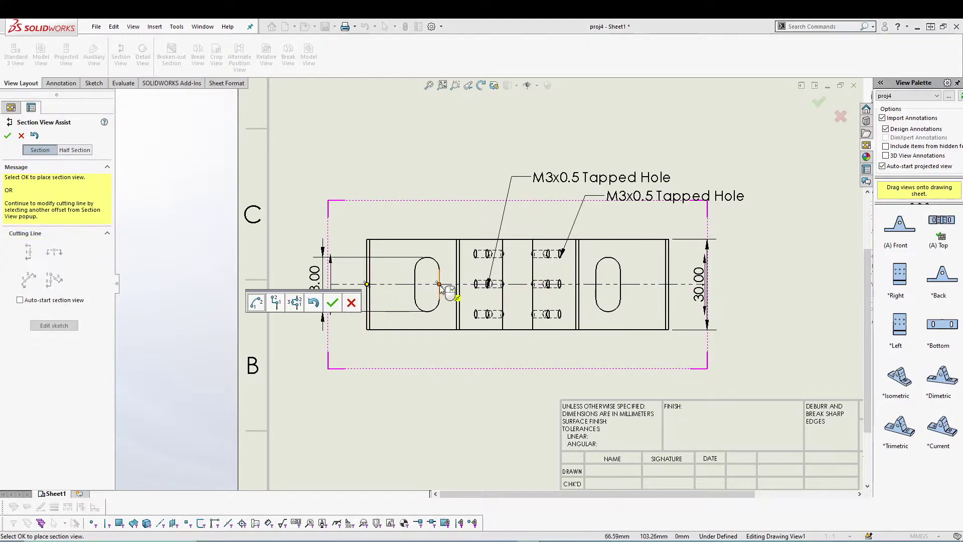
left_click(256, 301)
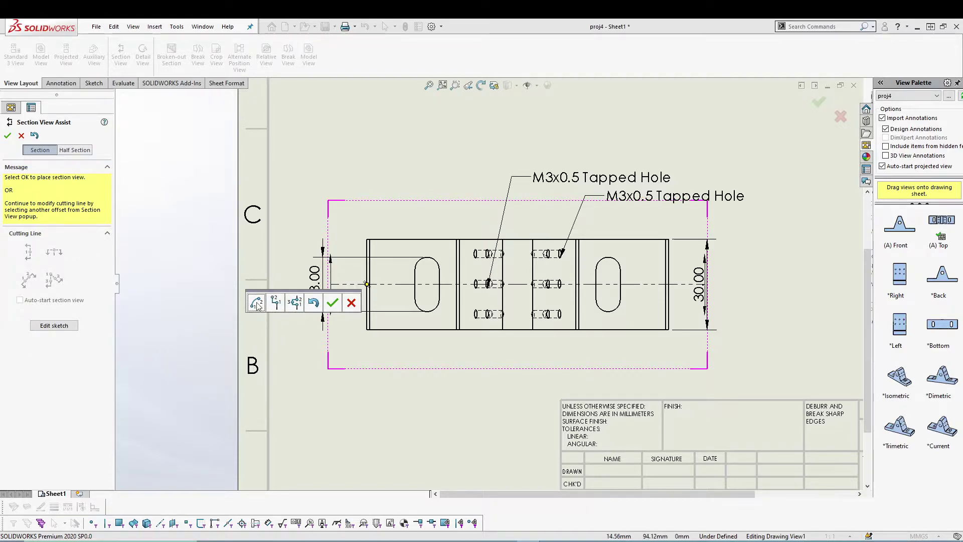
left_click(257, 304)
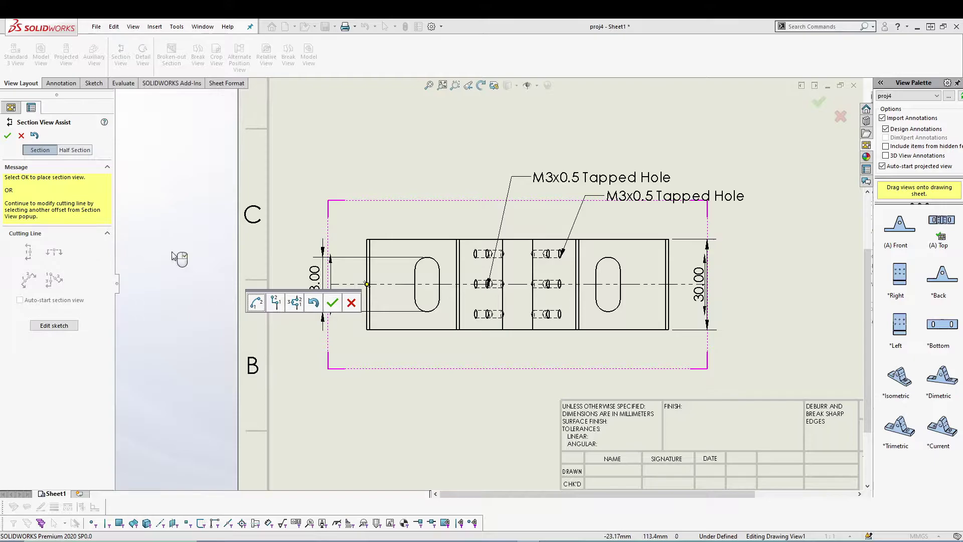
left_click(333, 303)
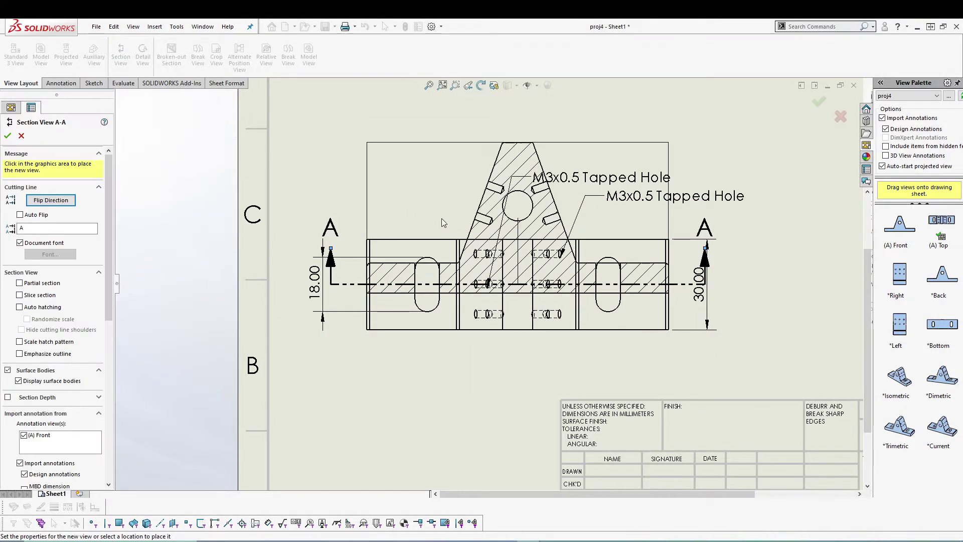
scroll(438, 168, "down", 3)
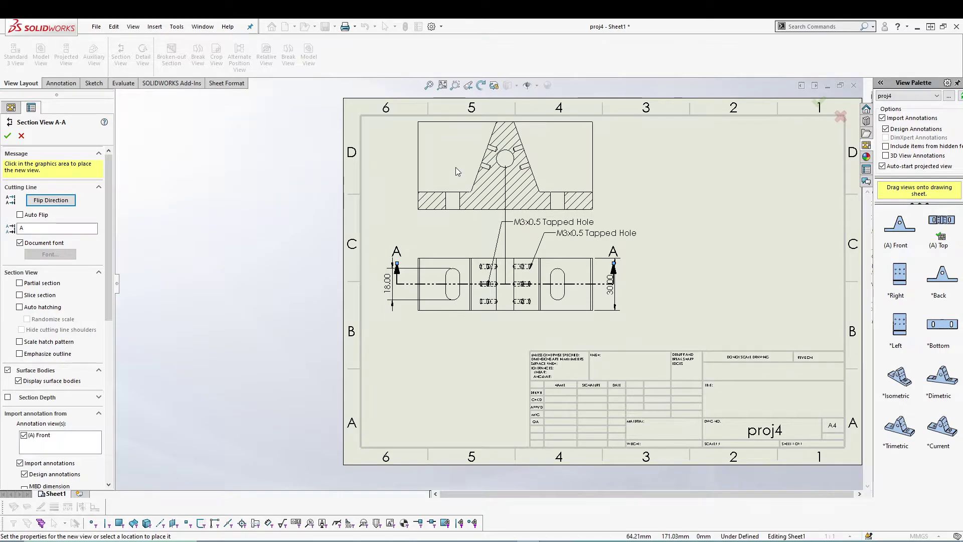
left_click(455, 164)
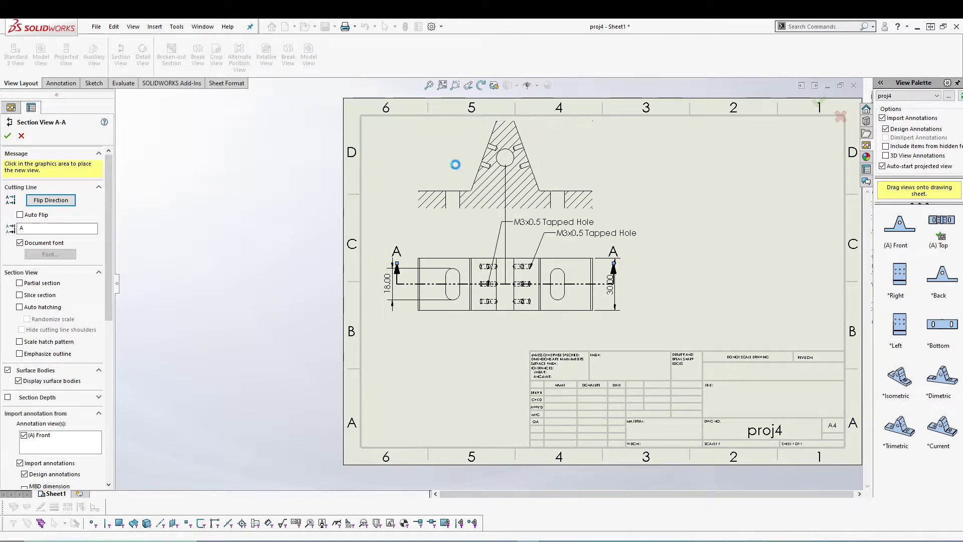
left_click(198, 284)
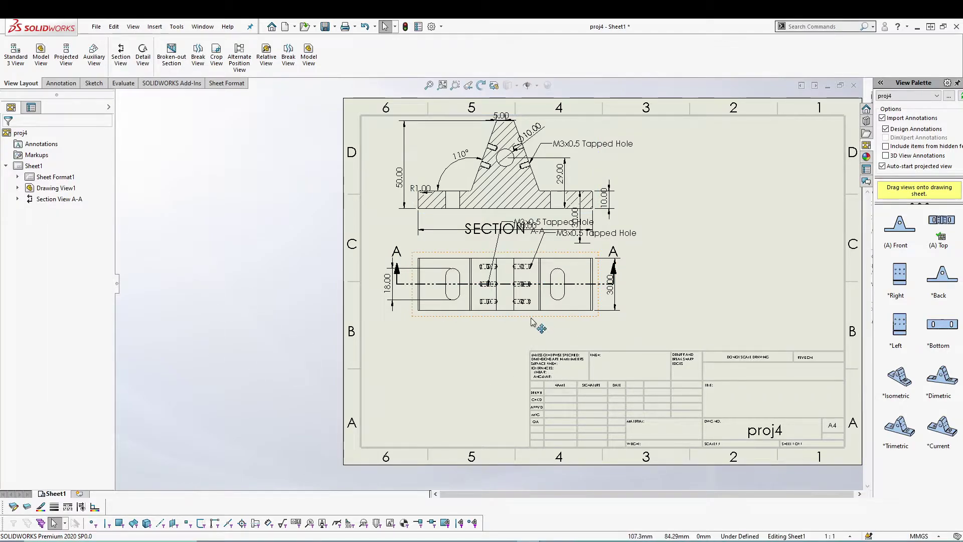
Move the top view down to separate it from the section view's annotations
left_click_drag(531, 321, 533, 356)
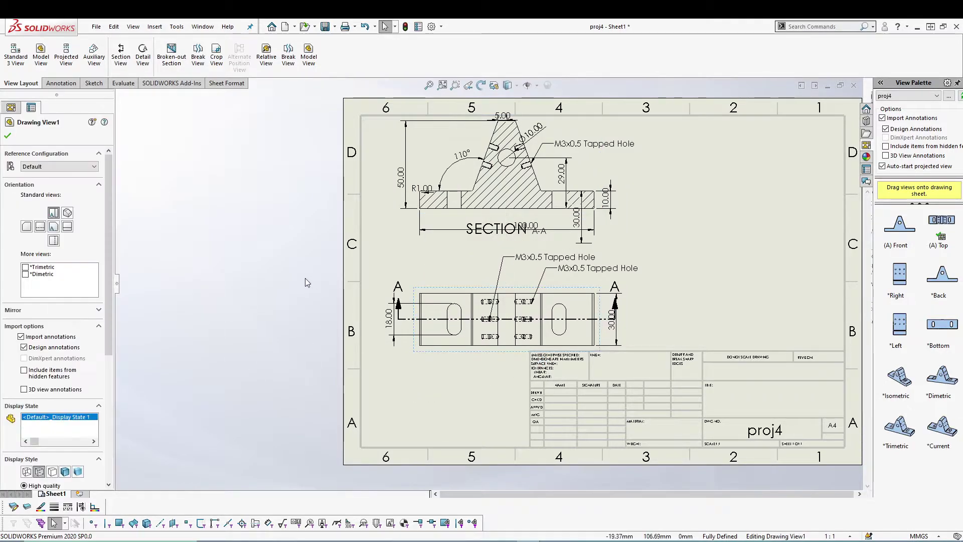
left_click(301, 290)
Move the 100 mm overall length dimension below the section label and shift the top view's left tapped-hole note further left
mouse_move(584, 229)
left_mouse_down()
mouse_move(588, 218)
mouse_move(585, 244)
mouse_move(559, 254)
mouse_move(485, 253)
mouse_move(550, 251)
left_mouse_up()
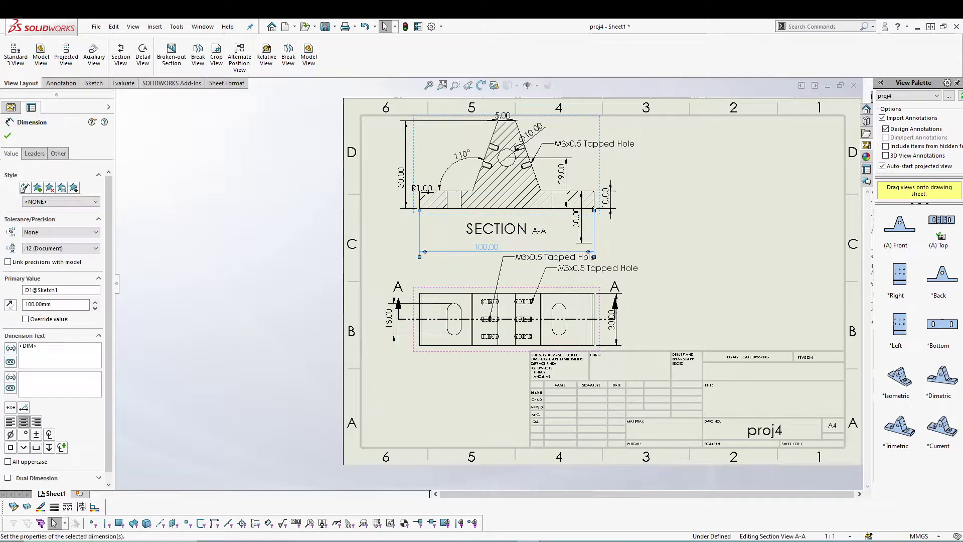
left_click(438, 153)
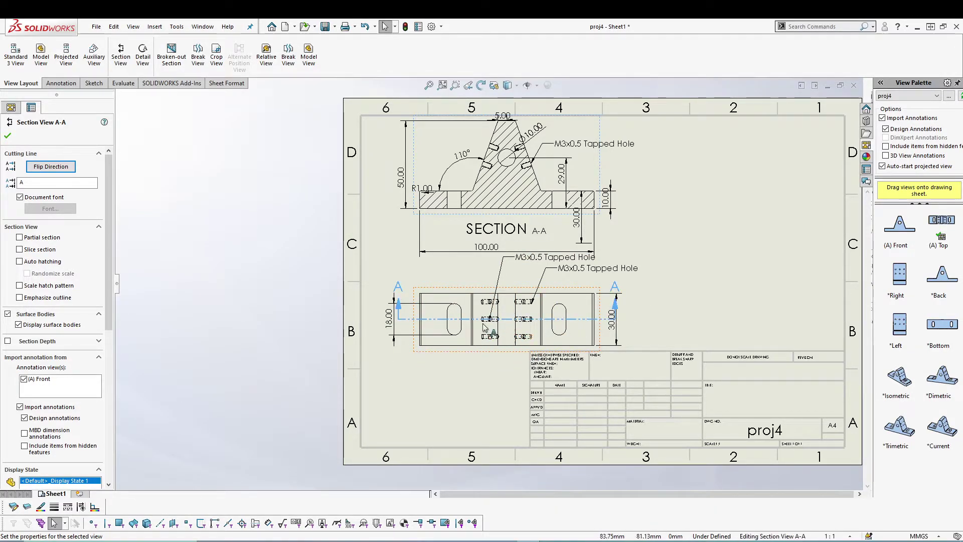
mouse_move(541, 257)
left_mouse_down()
mouse_move(525, 279)
mouse_move(510, 271)
left_mouse_up()
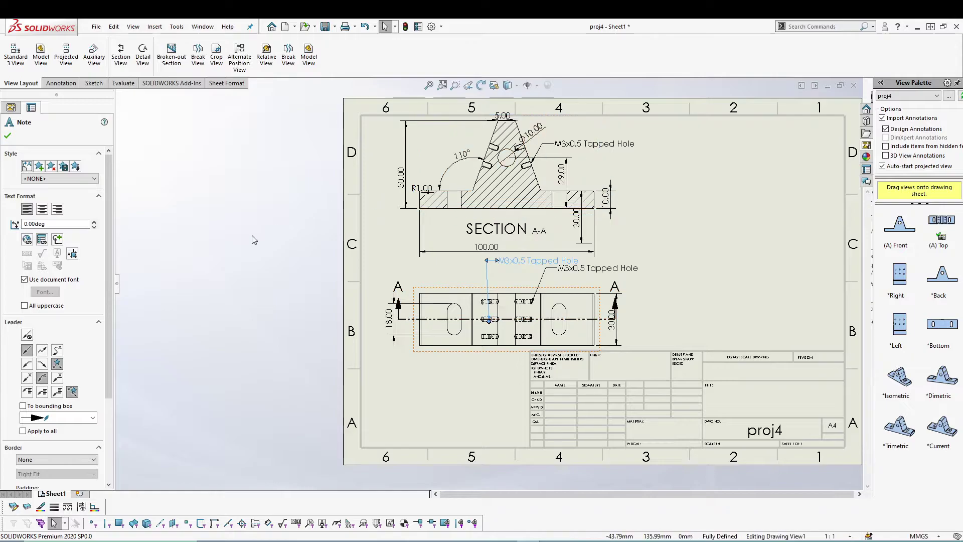
left_click(244, 265)
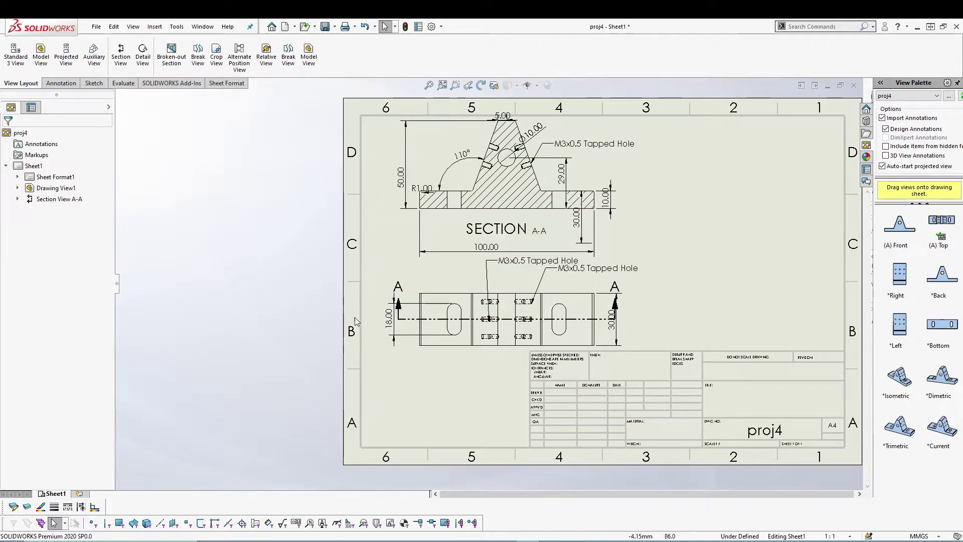
Flip the cutting direction of section view A-A
left_click(519, 210)
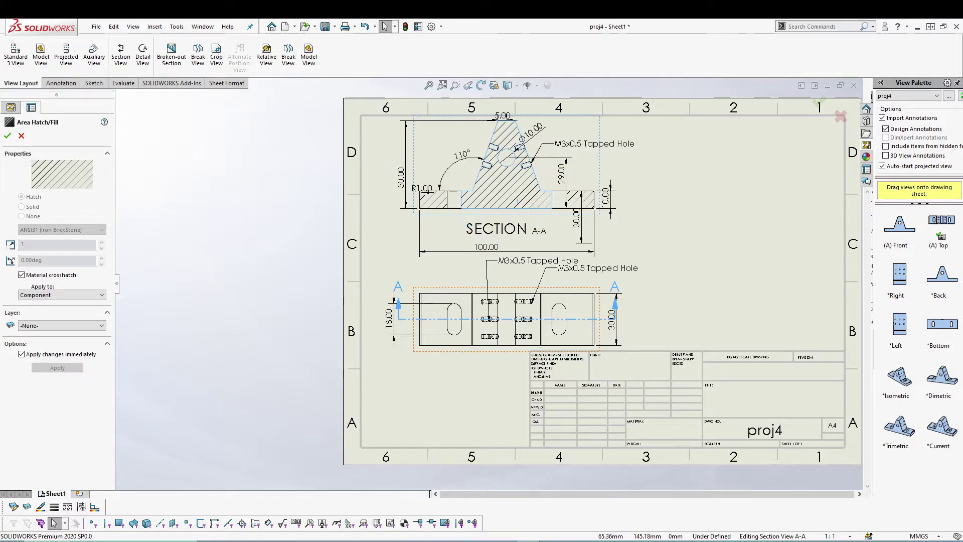
left_click(502, 215)
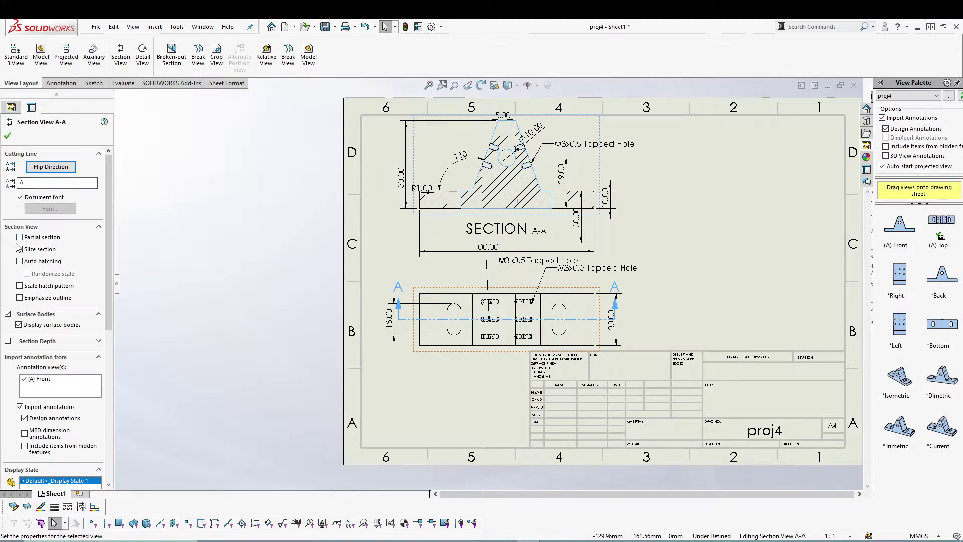
left_click(51, 166)
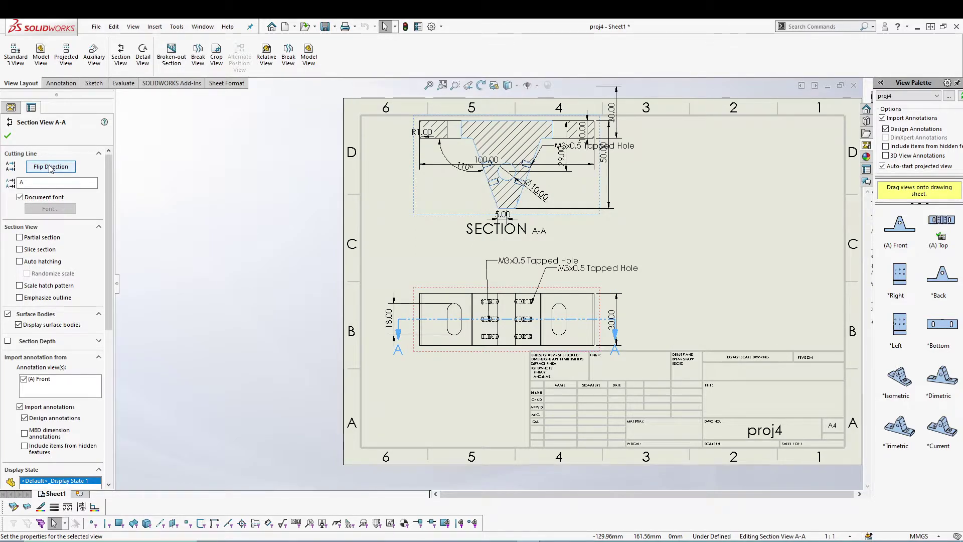
Reverse the cutting direction of section A-A so its arrows point upward on the top view
left_click(50, 167)
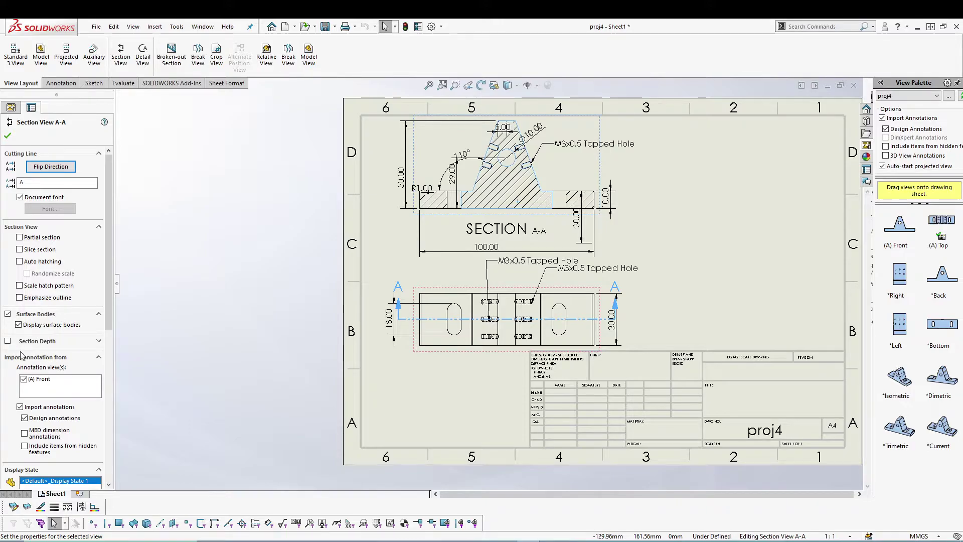
Limit section view A-A with a section depth of about 2.04 mm from the cutting line
left_click(8, 341)
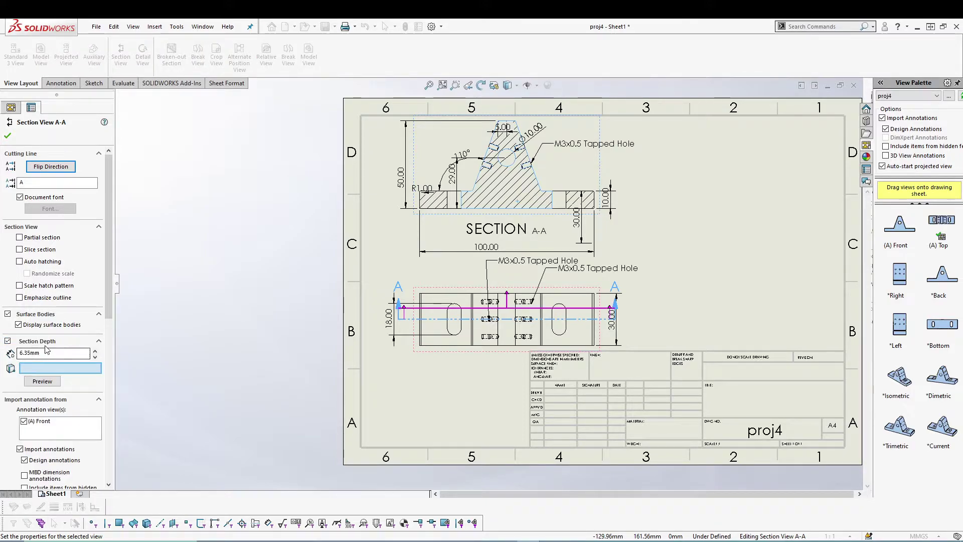
left_click(8, 341)
left_click(8, 342)
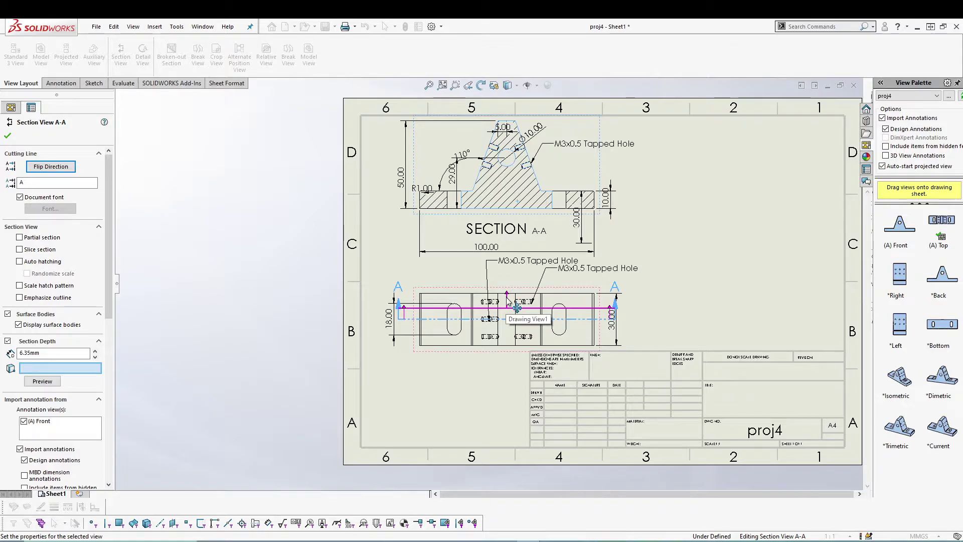
mouse_move(508, 301)
left_mouse_down()
mouse_move(510, 278)
mouse_move(509, 307)
left_mouse_up()
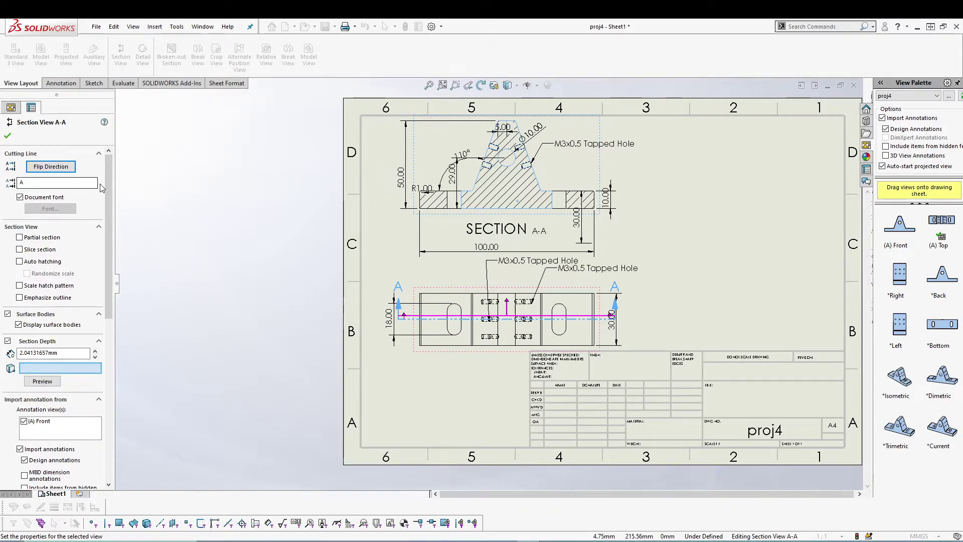
left_click(7, 135)
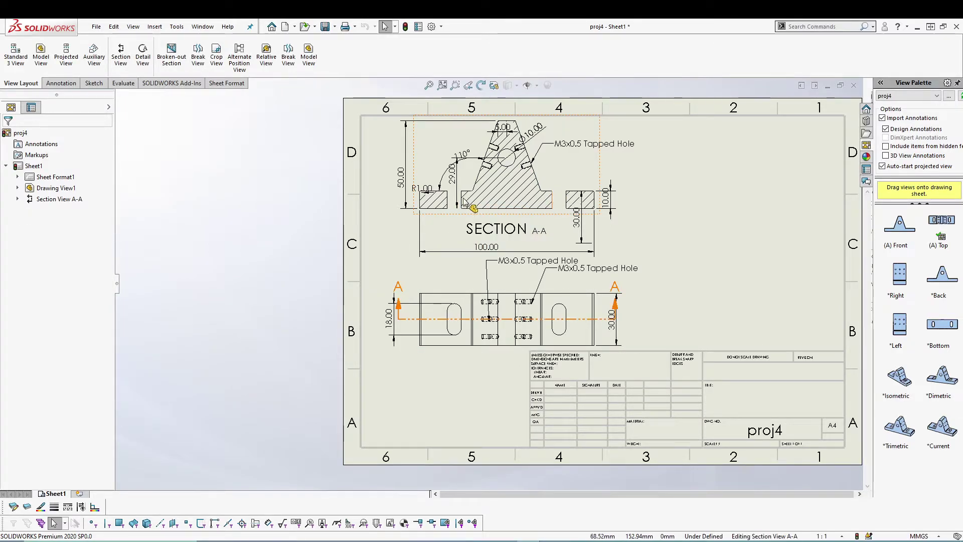
Turn off the section depth limit of section view A-A
left_click(56, 200)
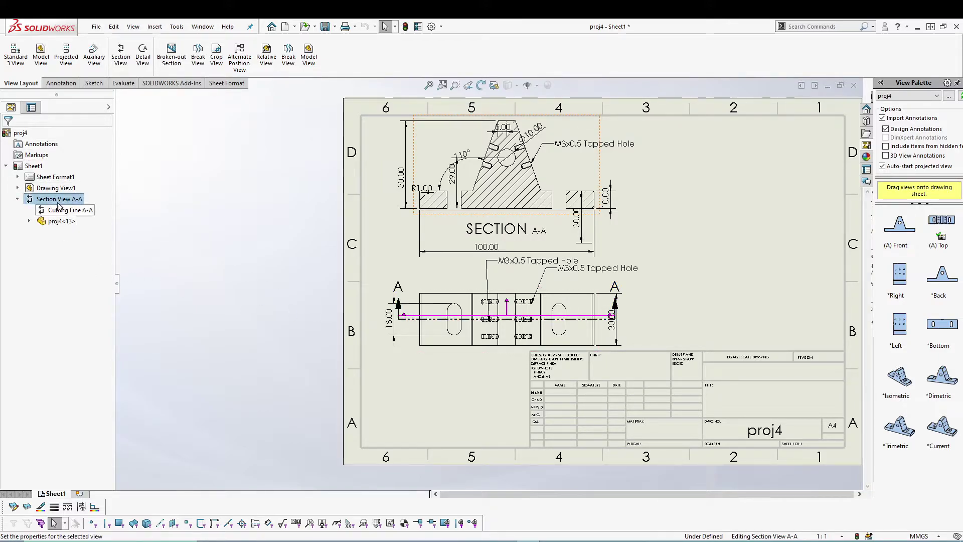
left_click(59, 199)
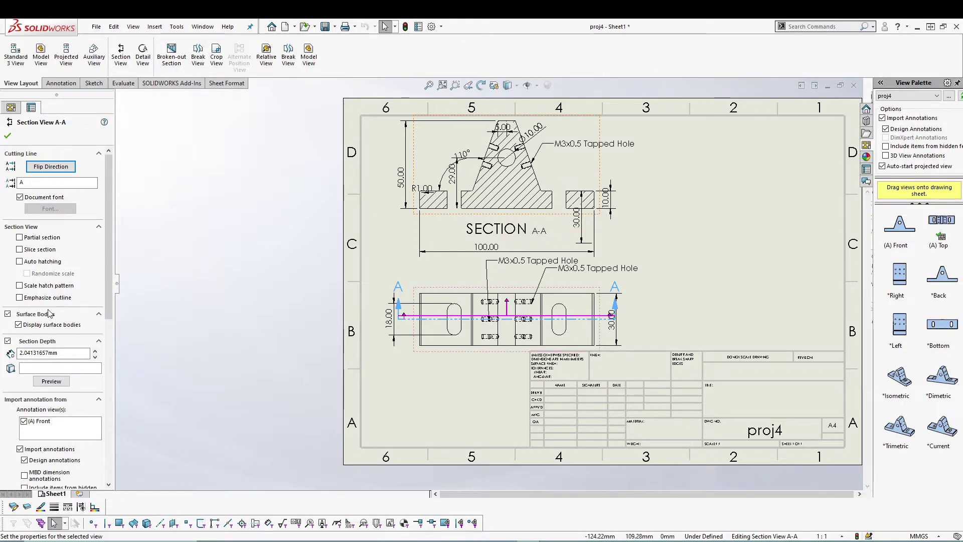
left_click(7, 342)
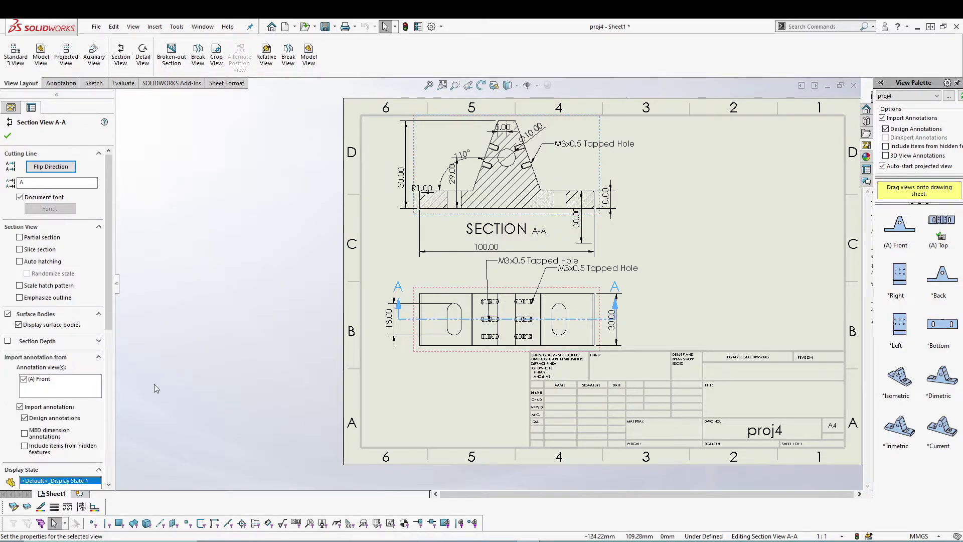
left_click(194, 331)
left_click(428, 147)
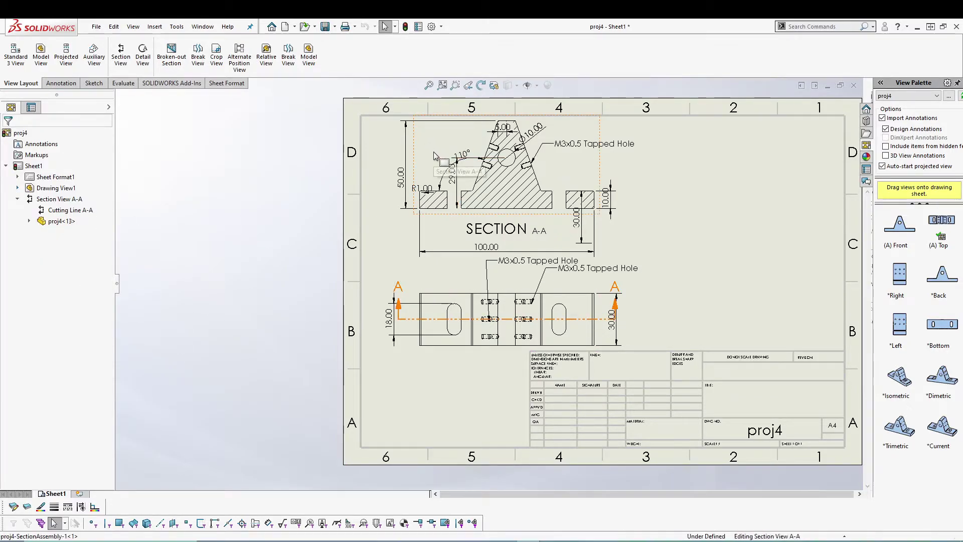
left_click(7, 341)
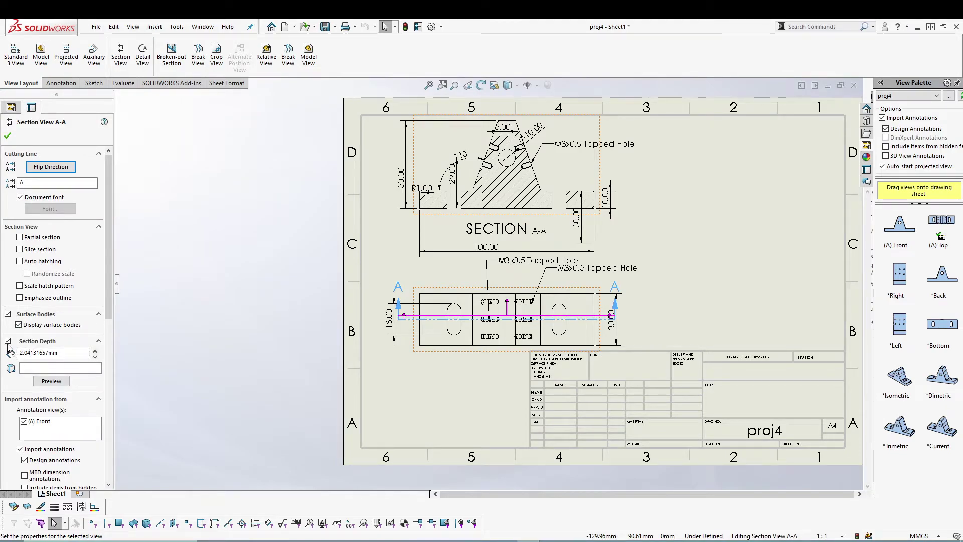
left_click(8, 341)
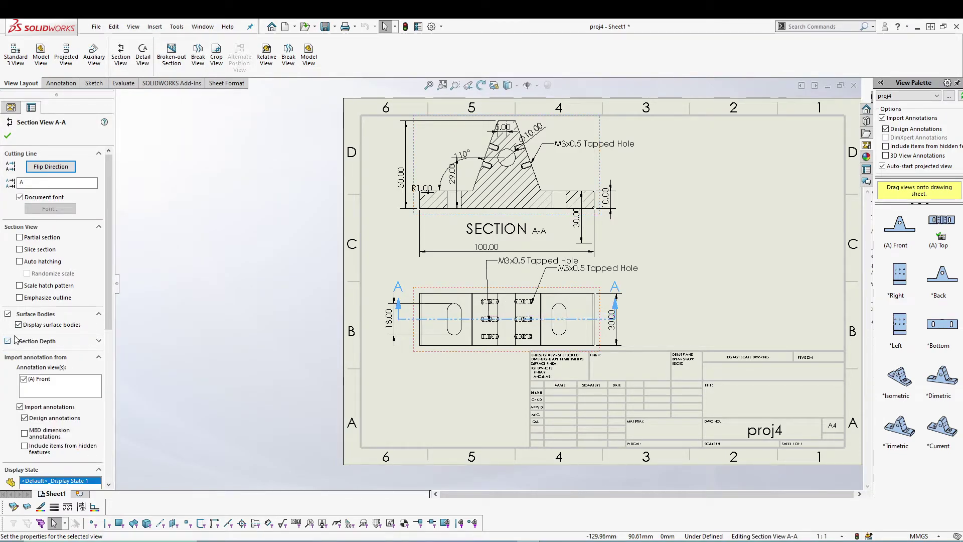
left_click(9, 135)
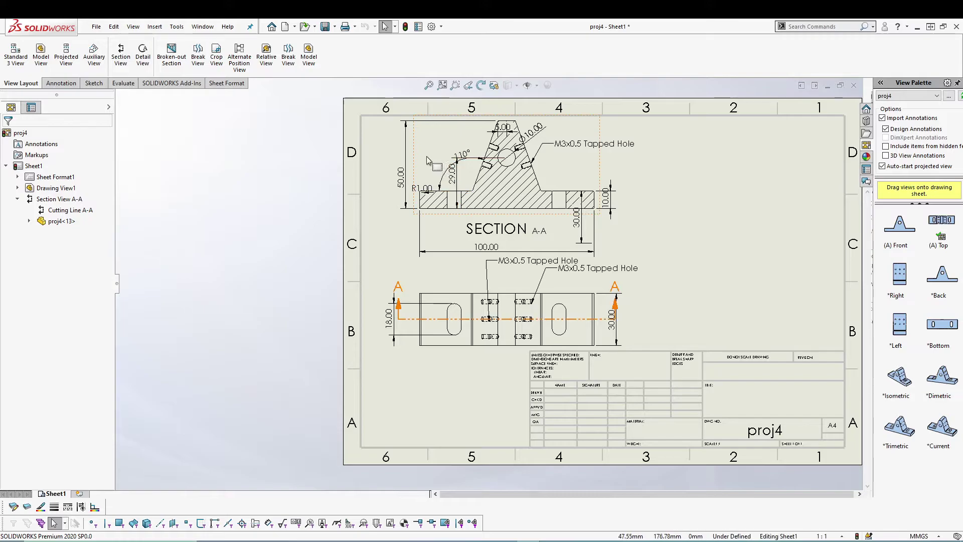
Give section view A-A a custom scale of 1:2
left_click(457, 196)
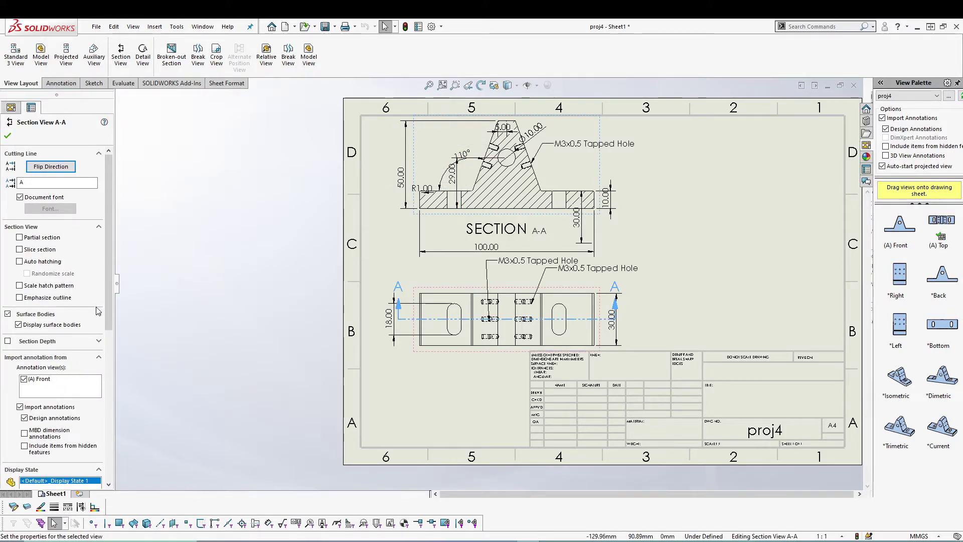
scroll(98, 311, "down", 4)
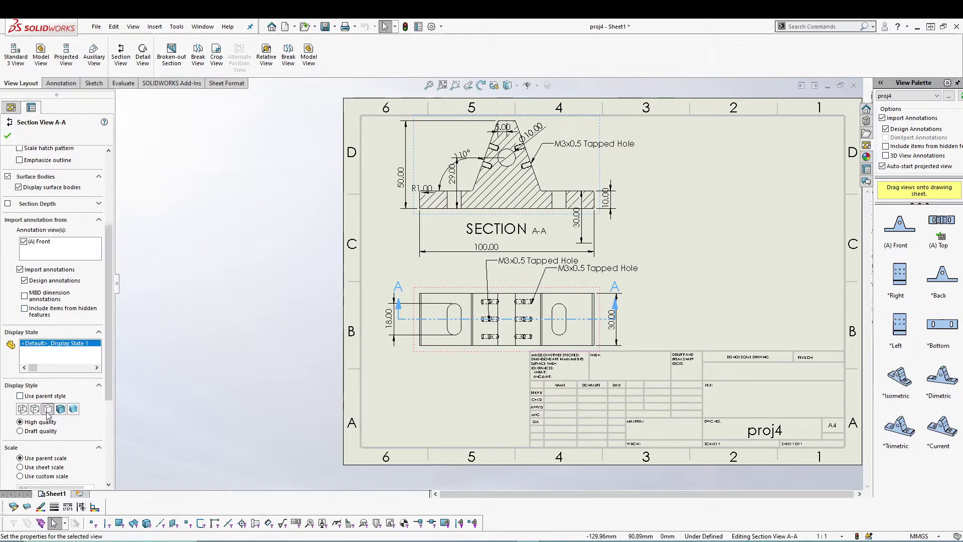
left_click_drag(108, 379, 110, 429)
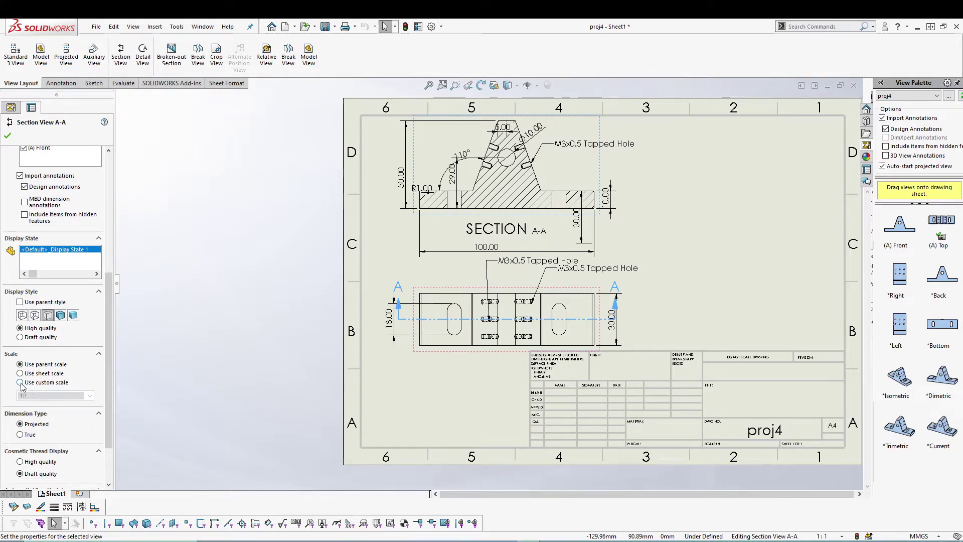
left_click(20, 383)
left_click(89, 396)
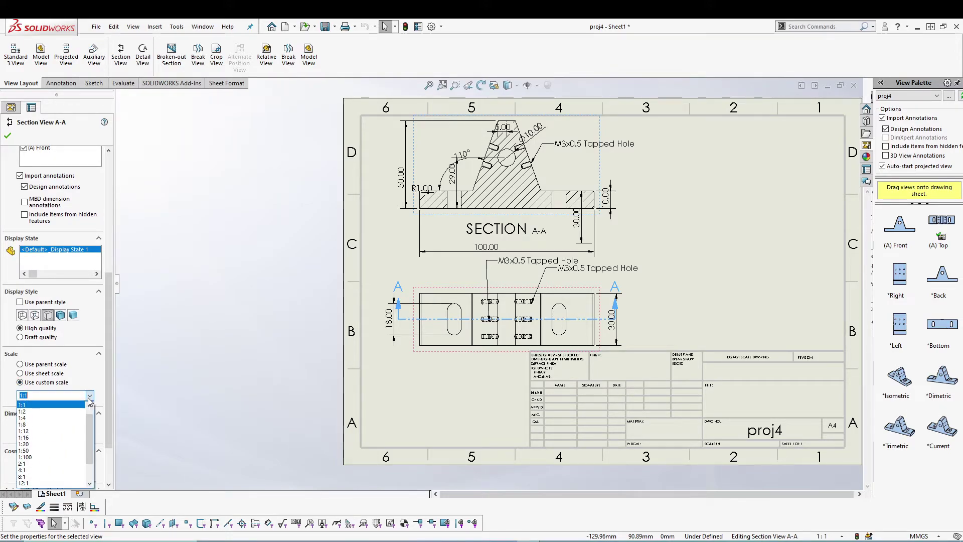
left_click(68, 415)
left_click(150, 333)
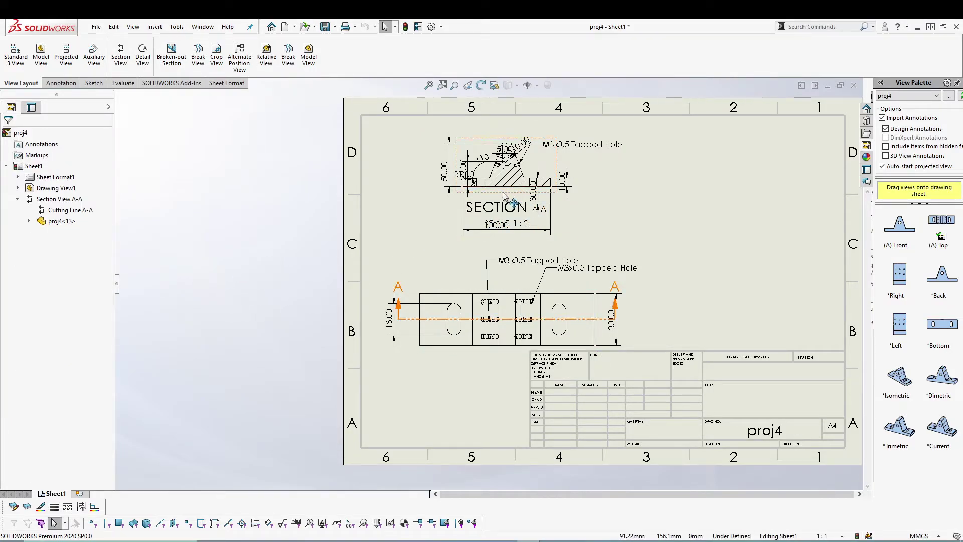
Move section view A-A down closer to the top view and shift its 100 mm dimension text left beyond the extension line
left_click_drag(508, 196, 508, 217)
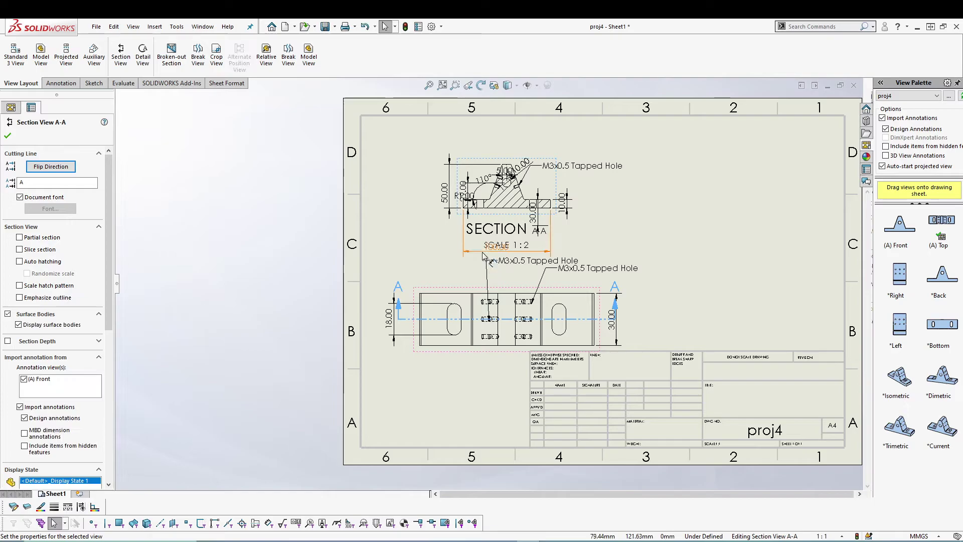
left_click_drag(495, 249, 405, 252)
left_click(230, 172)
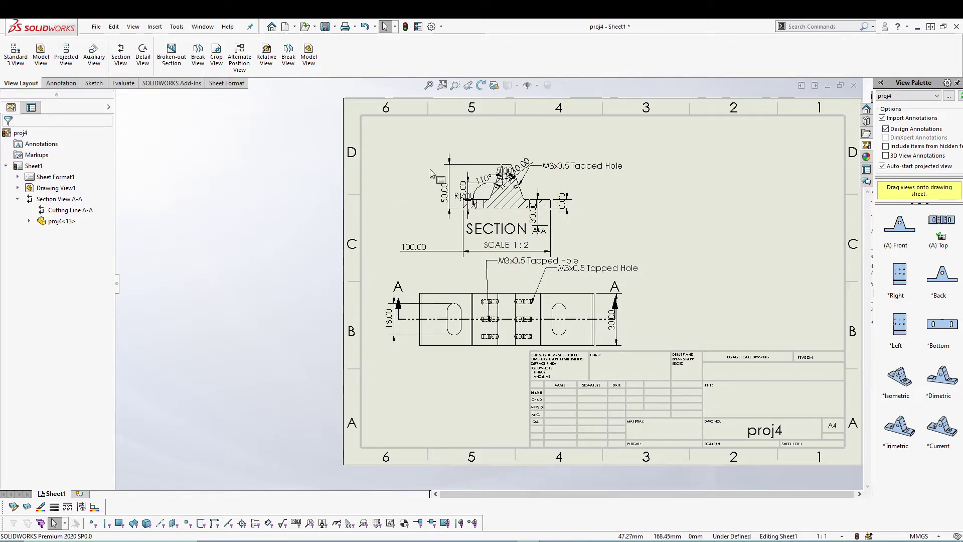
left_click(479, 160)
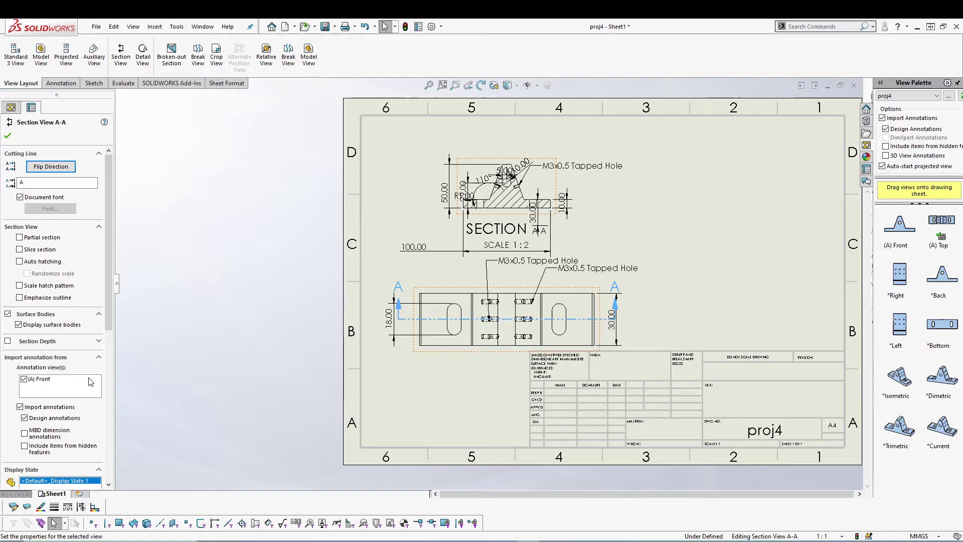
left_click_drag(107, 226, 108, 336)
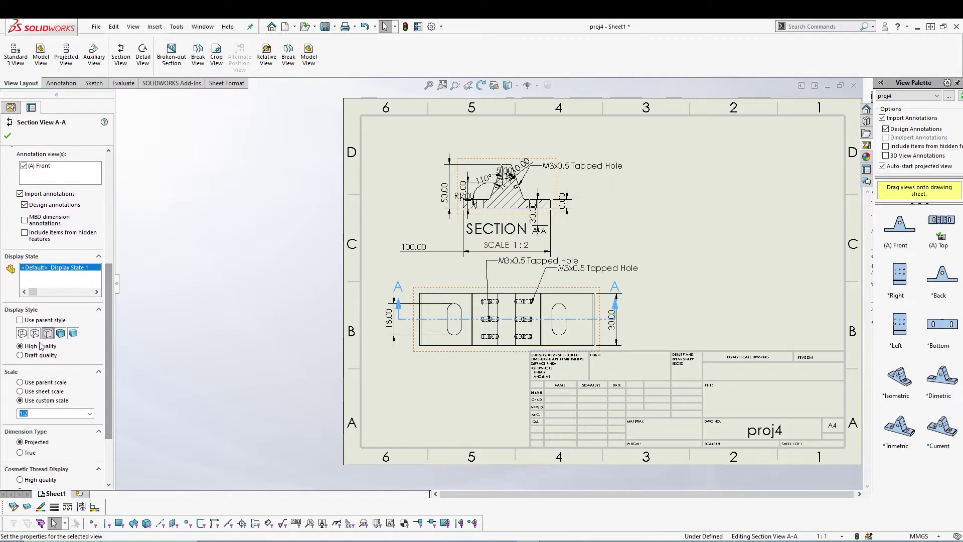
left_click_drag(108, 402, 90, 439)
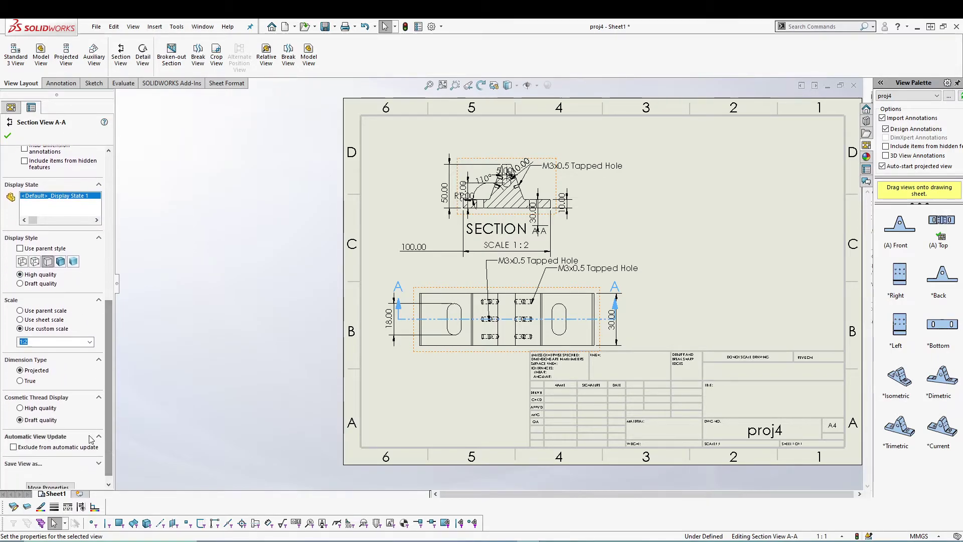
left_click(8, 136)
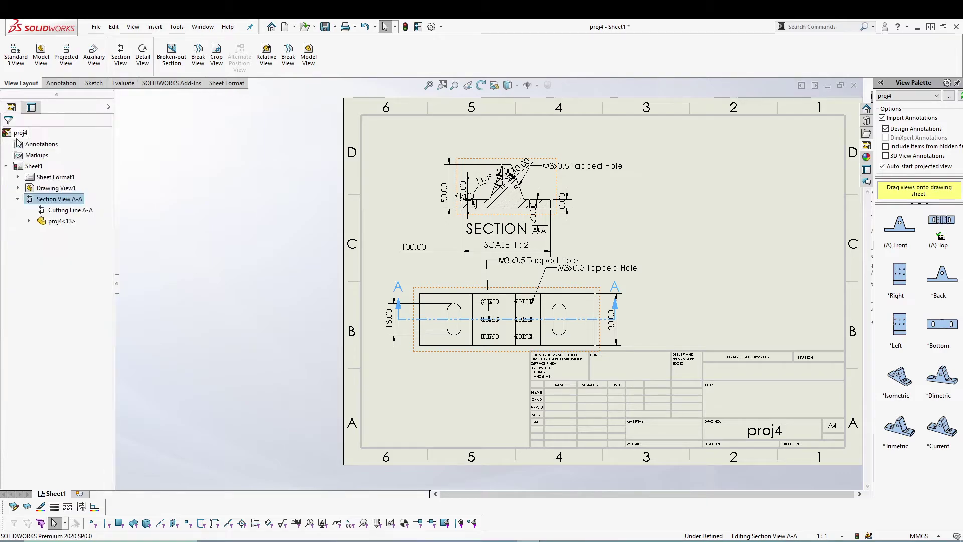
left_click(218, 224)
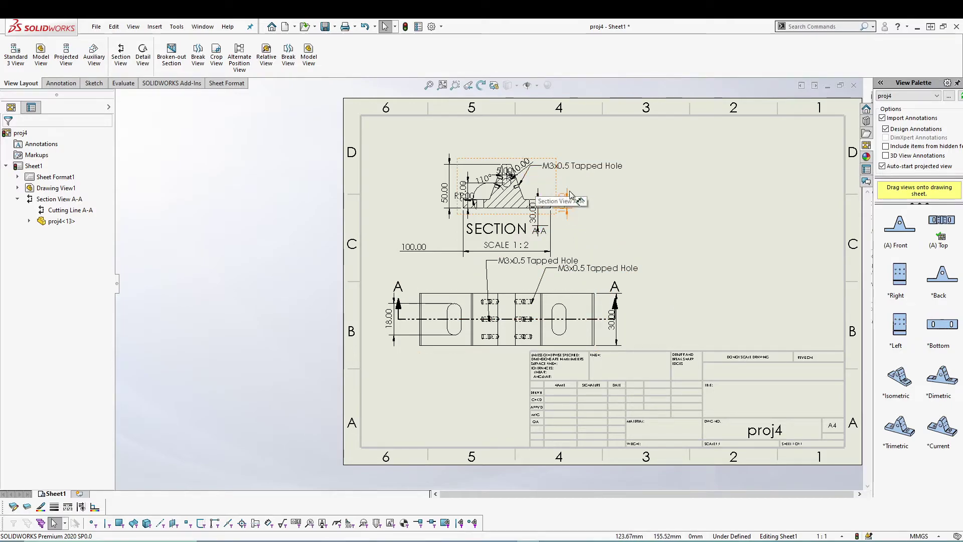
Hide the cutting line of section view A-A
left_click(540, 185)
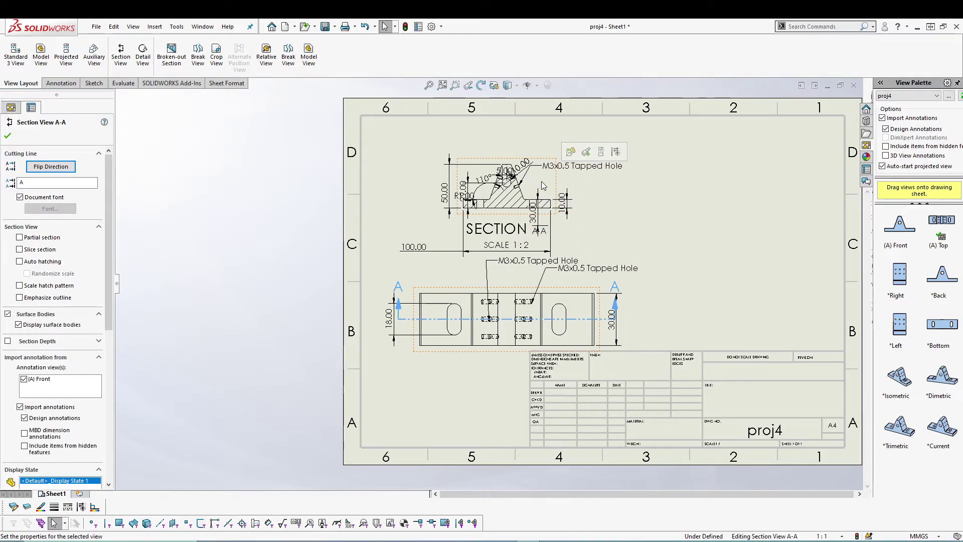
right_click(543, 186)
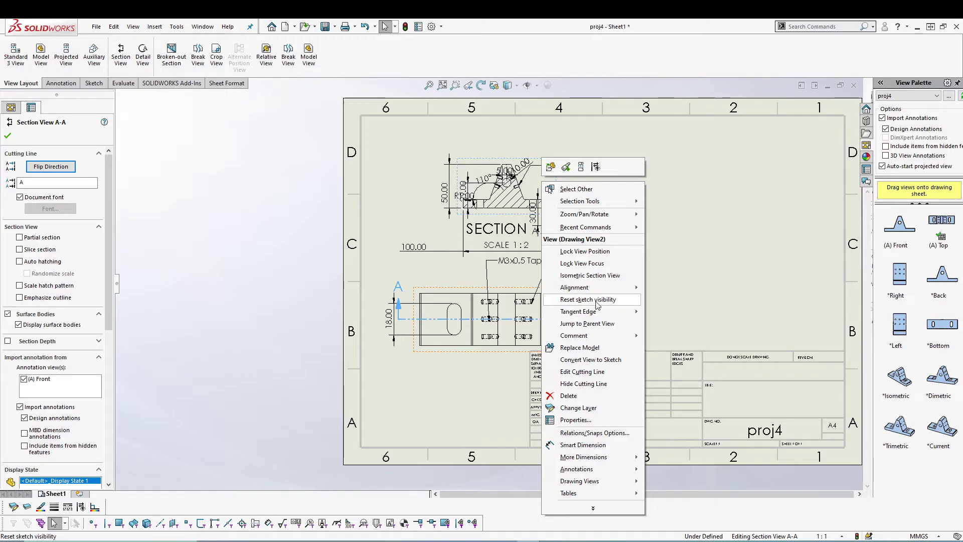
left_click(577, 384)
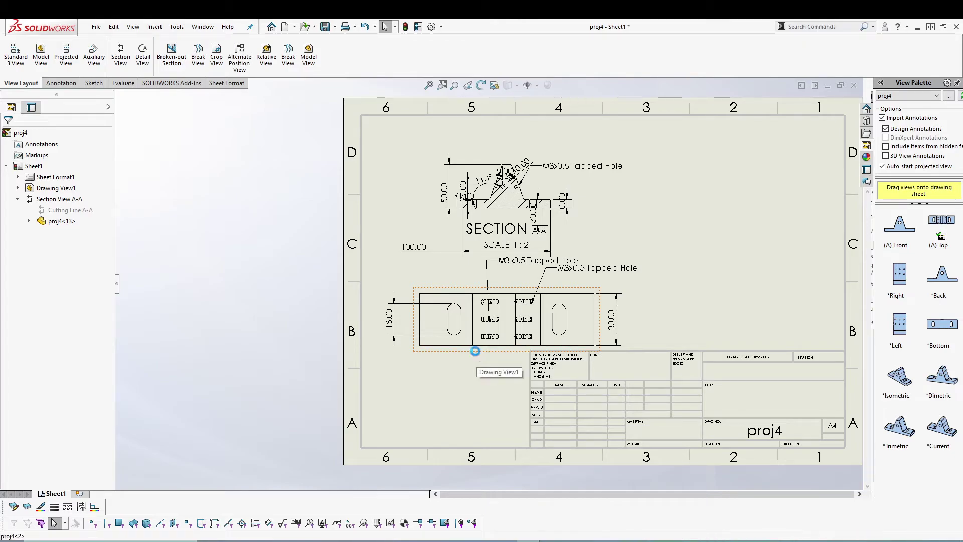
Shift the top view slightly left together with its aligned section view
mouse_move(475, 355)
left_mouse_down()
mouse_move(446, 356)
mouse_move(583, 346)
mouse_move(449, 355)
left_mouse_up()
left_click(224, 276)
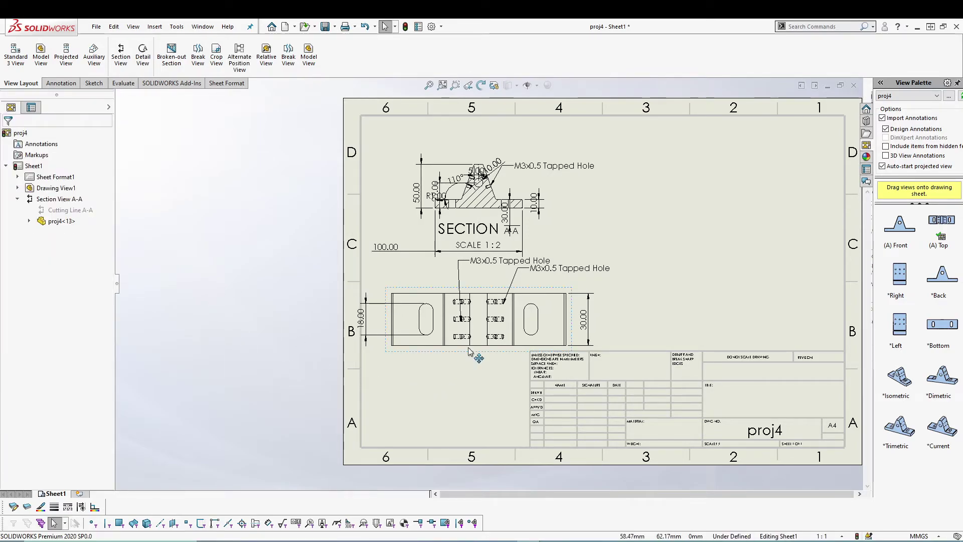
Show the cutting line of section view A-A on the top view again
right_click(514, 188)
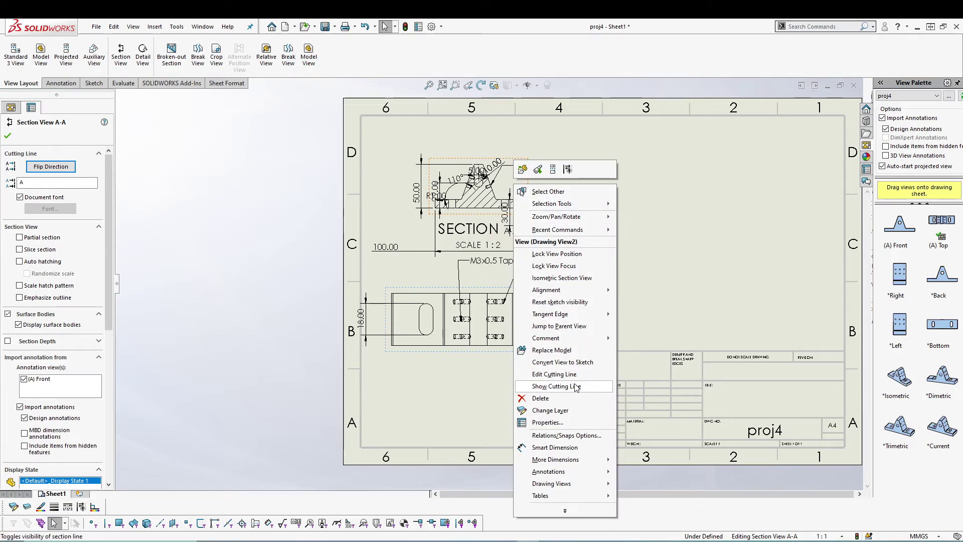
left_click(576, 387)
left_click(255, 284)
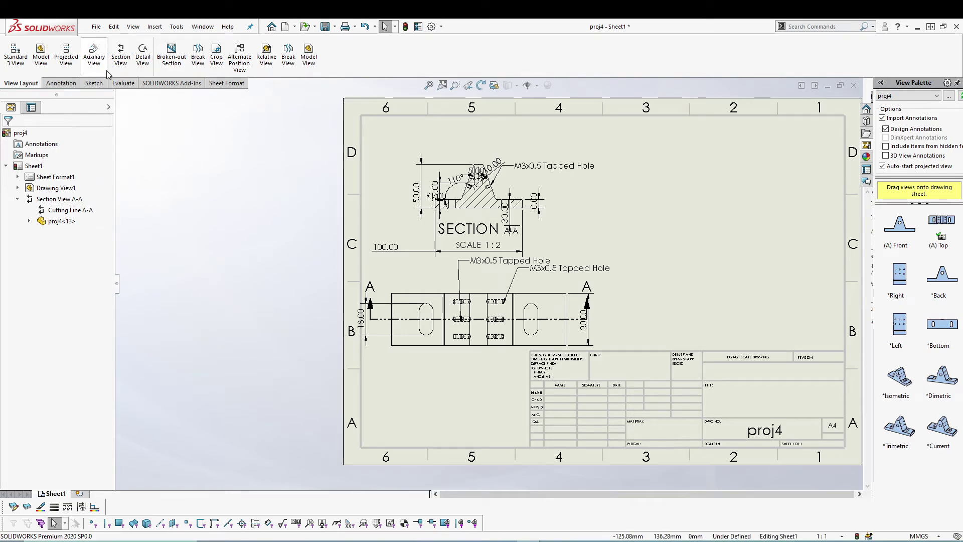
Create an aligned section of view A-A, bending the cutting line at the hole centre with one leg vertically down, and place it to that view's right
left_click(121, 57)
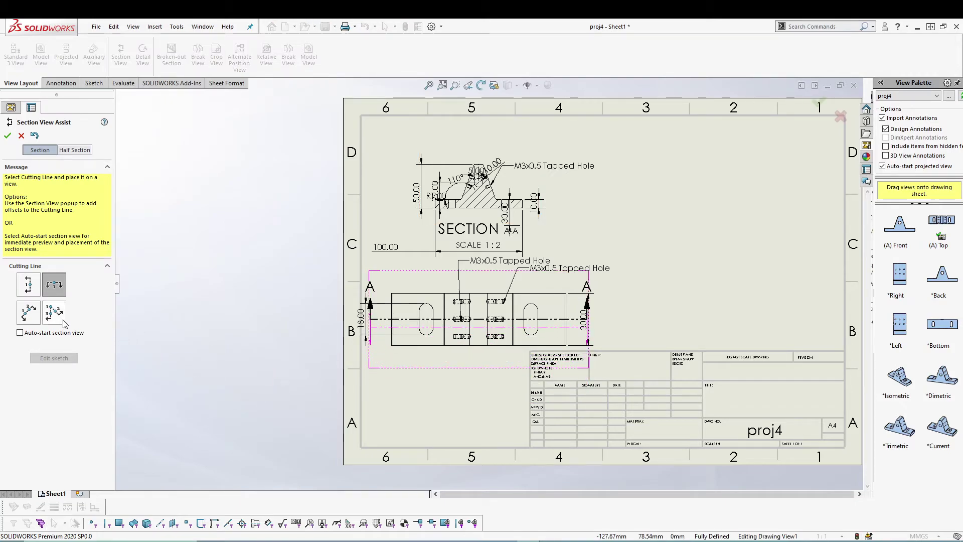
left_click(55, 316)
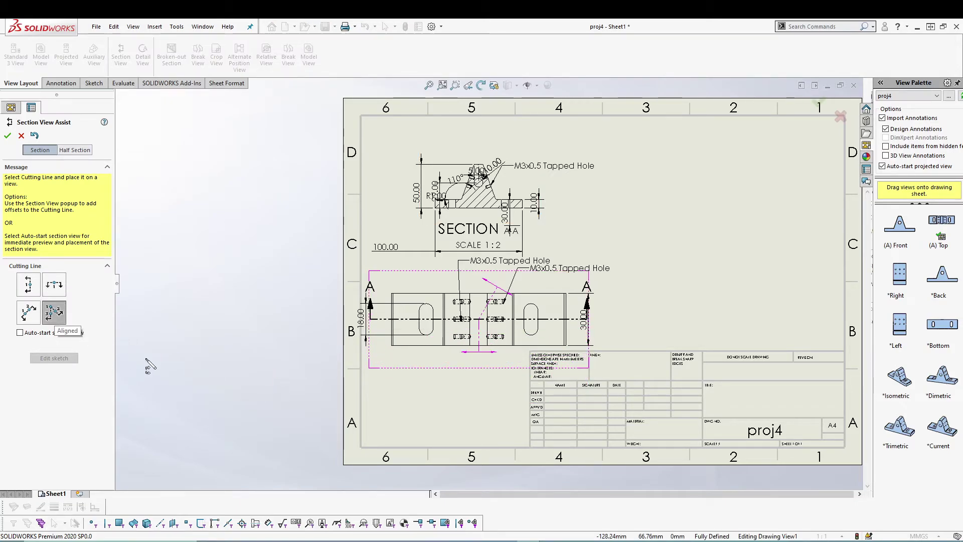
scroll(502, 146, "down", 4)
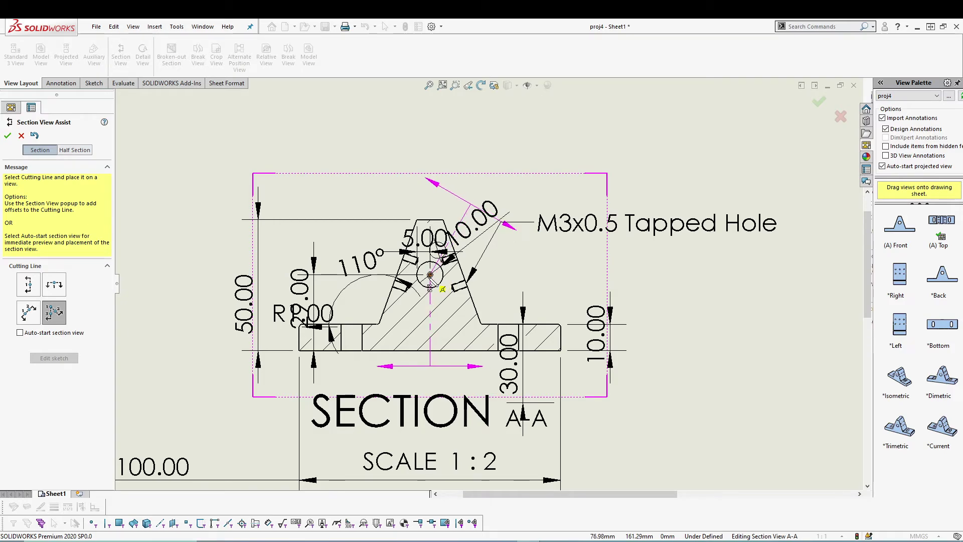
left_click(429, 275)
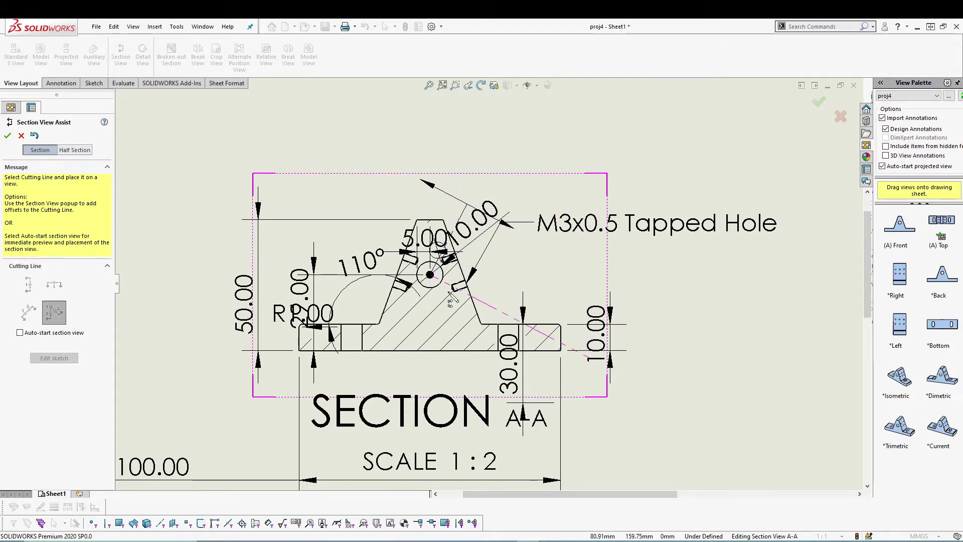
left_click(431, 335)
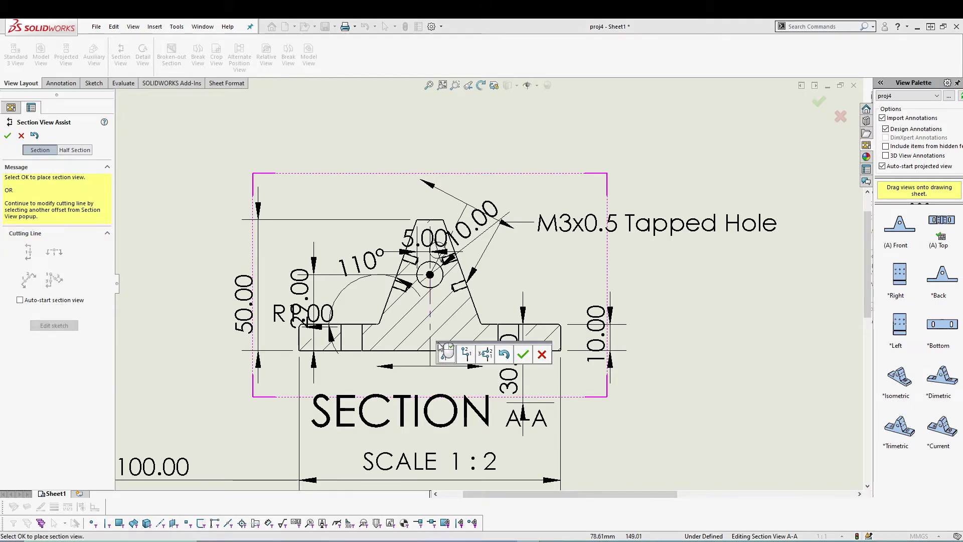
left_click(522, 354)
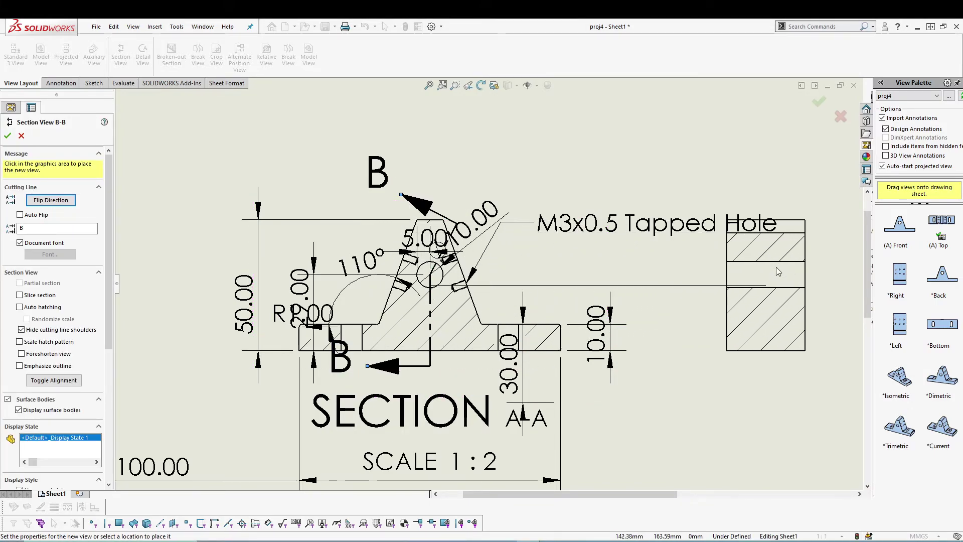
key("z")
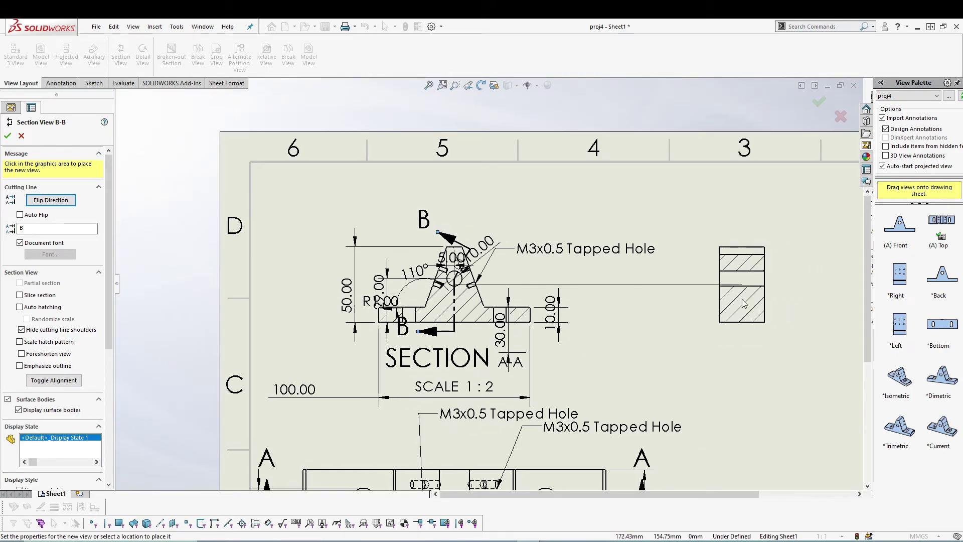
left_click(742, 299)
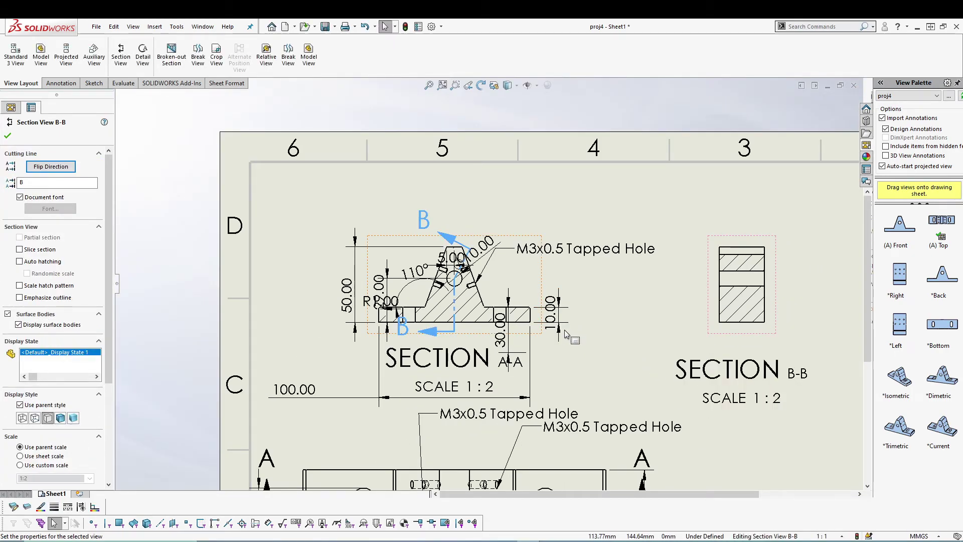
Review the cutting line, hatching, display style and scale properties of section view B-B
key("z")
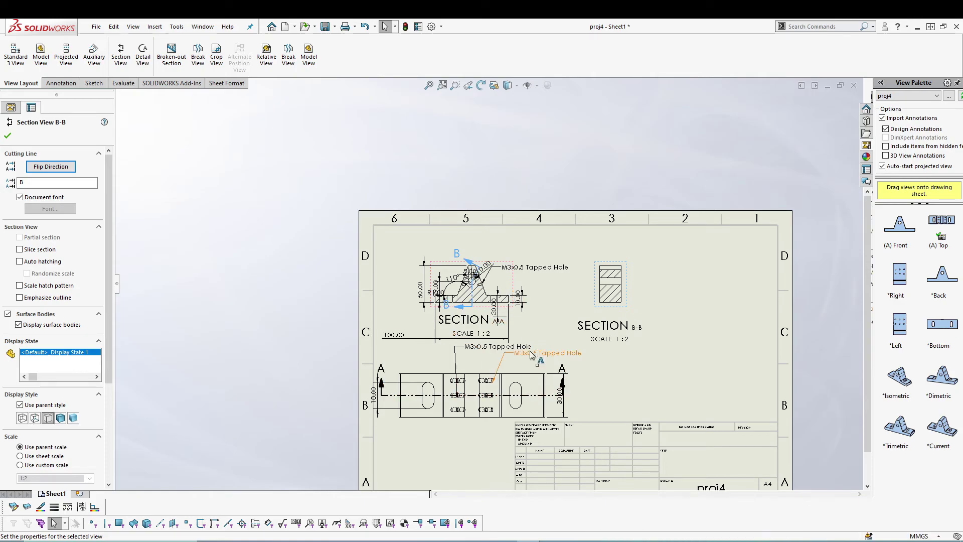
left_click(626, 285)
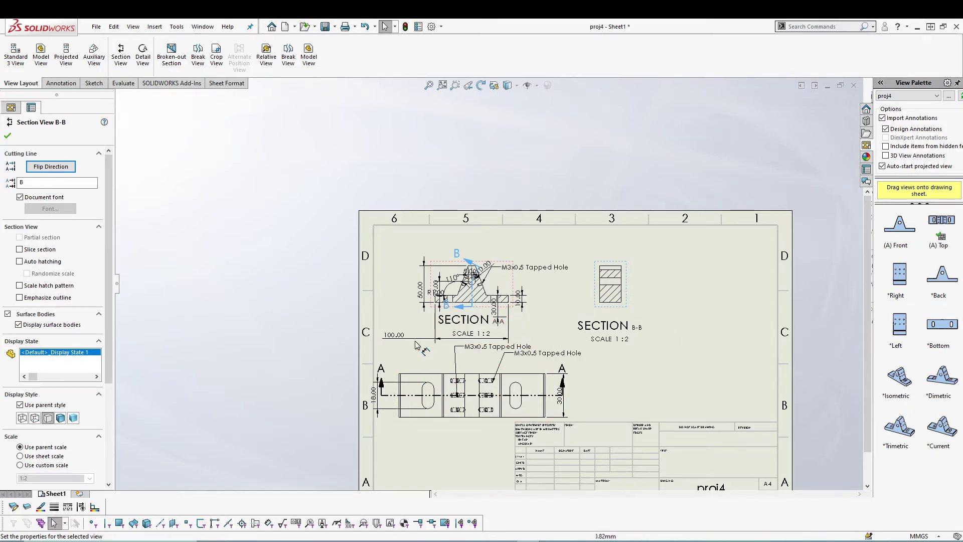
left_click(20, 197)
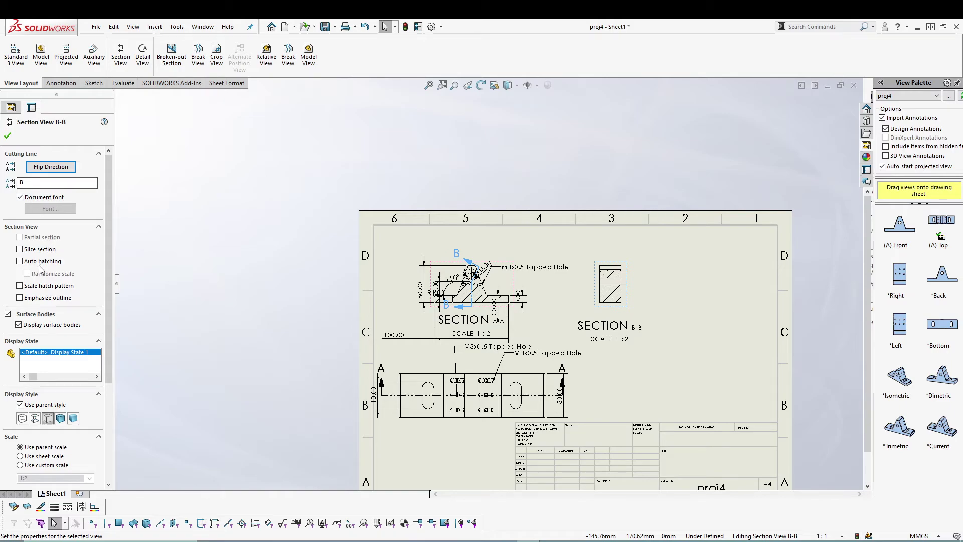
scroll(33, 389, "down", 3)
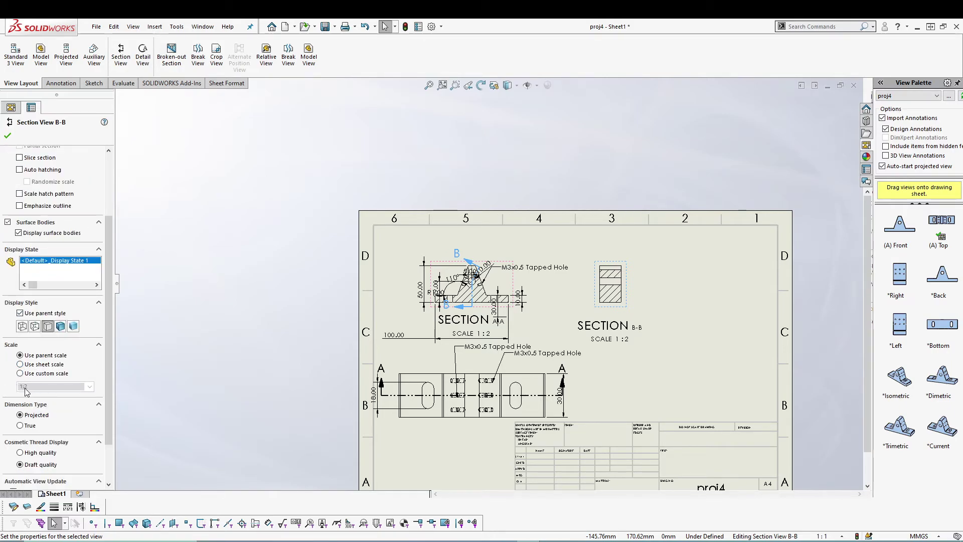
scroll(100, 461, "down", 2)
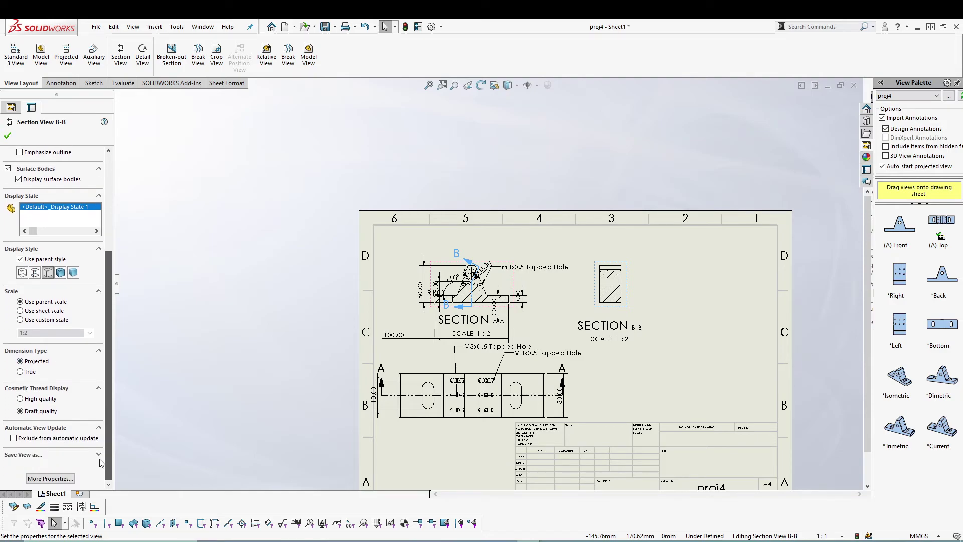
left_click(173, 346)
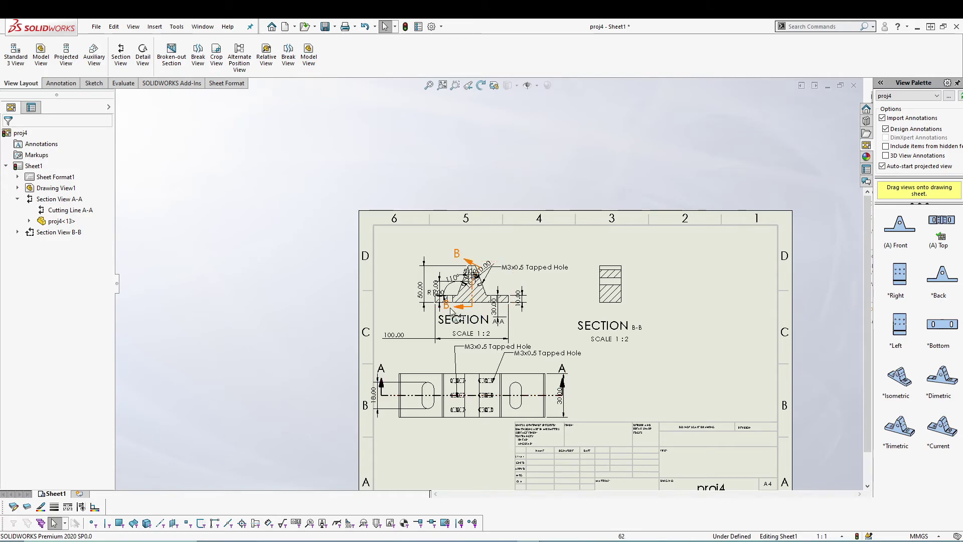
left_click(659, 343)
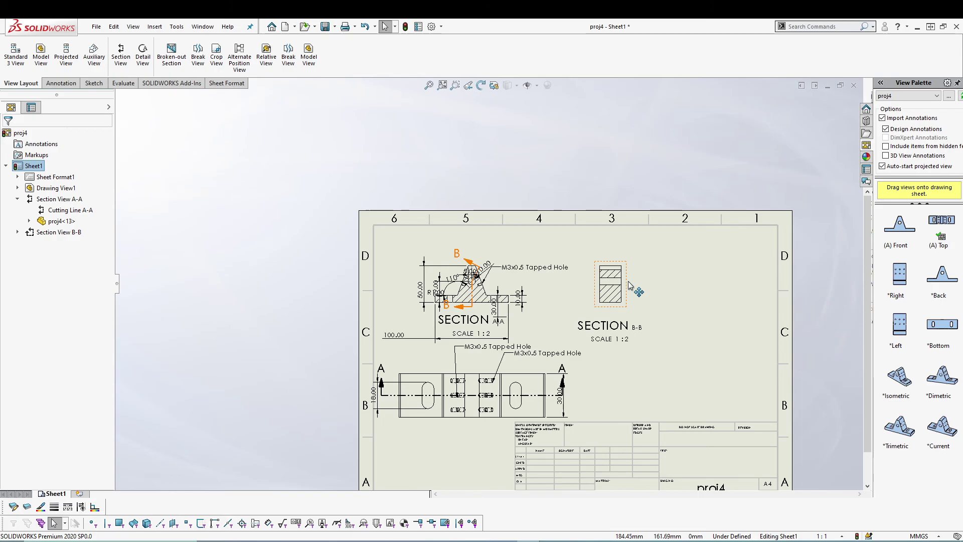
Move section view B-B toward the sheet's right border and raise section view A-A close to the upper border
left_click(442, 85)
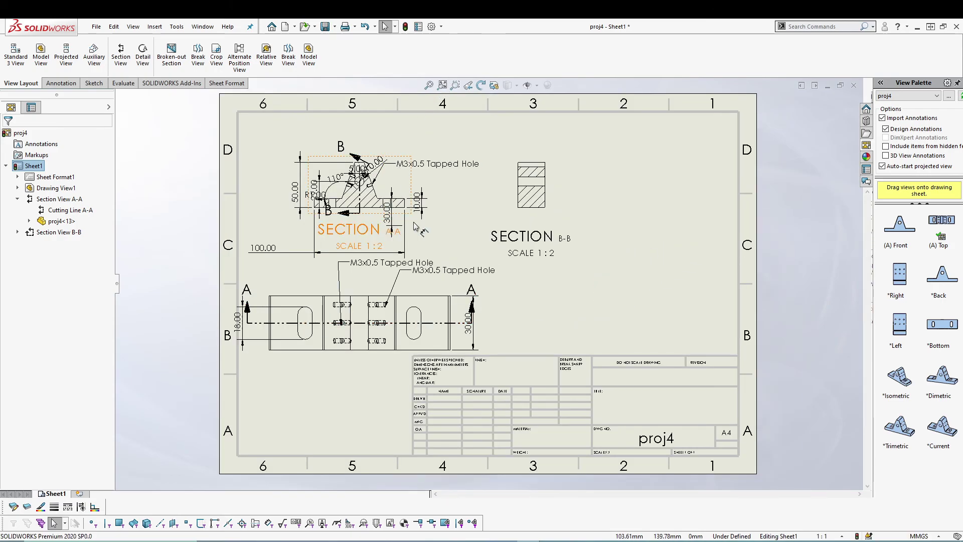
left_click_drag(543, 209, 711, 172)
left_click_drag(414, 180, 535, 145)
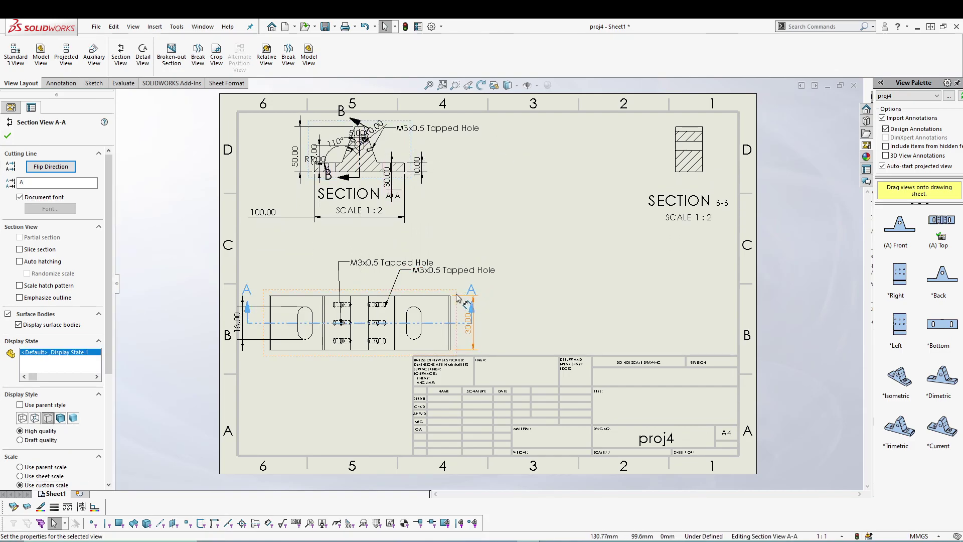
Shift the top view's 30 mm dimension far to the right and move the top view toward the middle of the sheet
left_click_drag(469, 308, 710, 287)
mouse_move(457, 311)
left_mouse_down()
mouse_move(635, 303)
mouse_move(621, 303)
left_mouse_up()
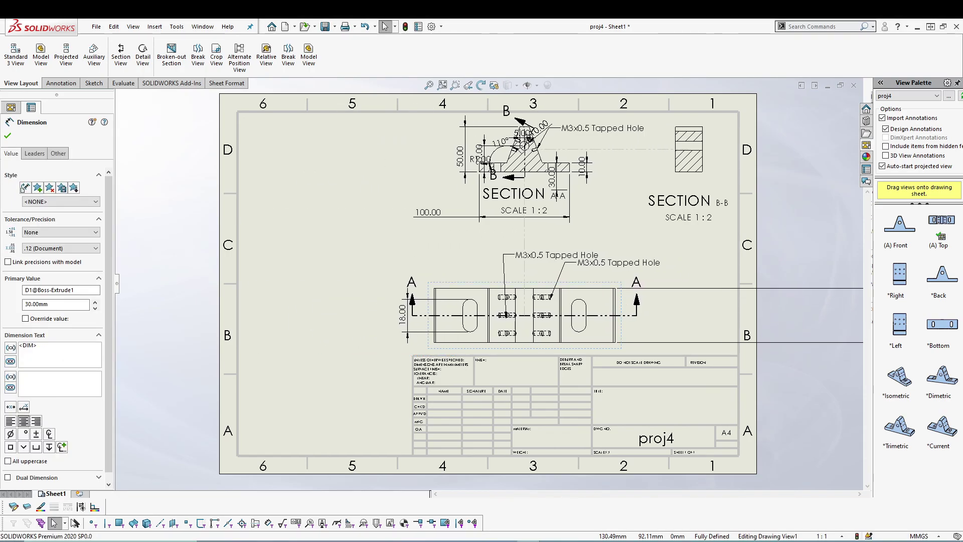